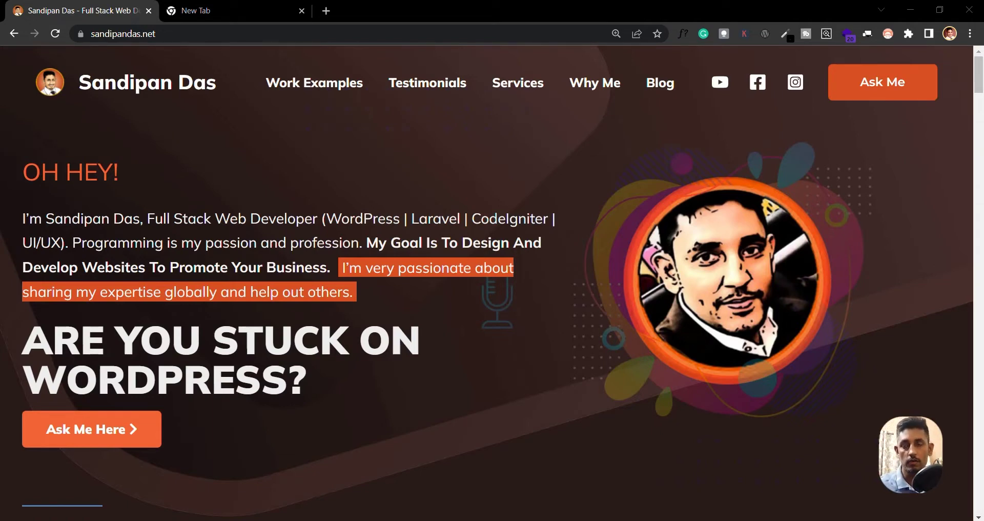
Switch Chrome to the Adwuma - Laravel tab showing adwumaonline.loc
left_click(235, 11)
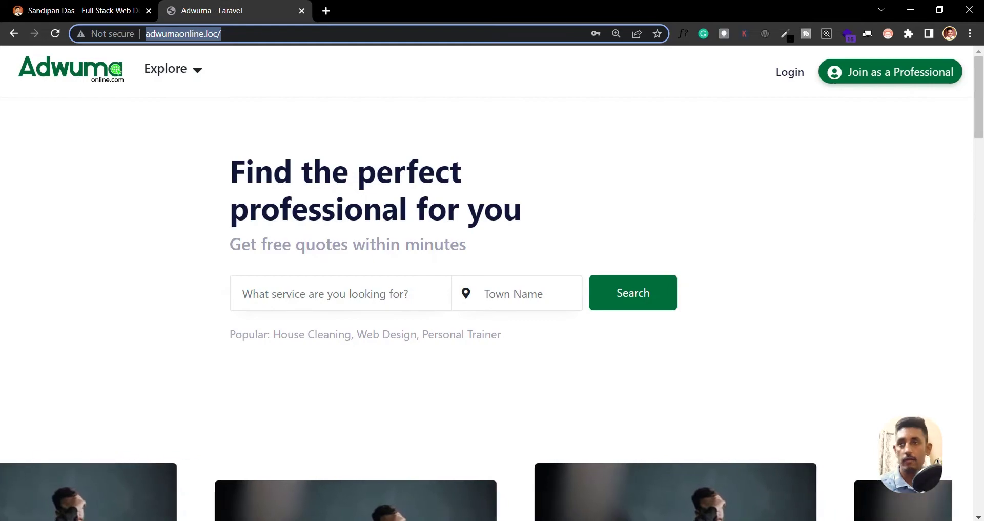
left_click(82, 519)
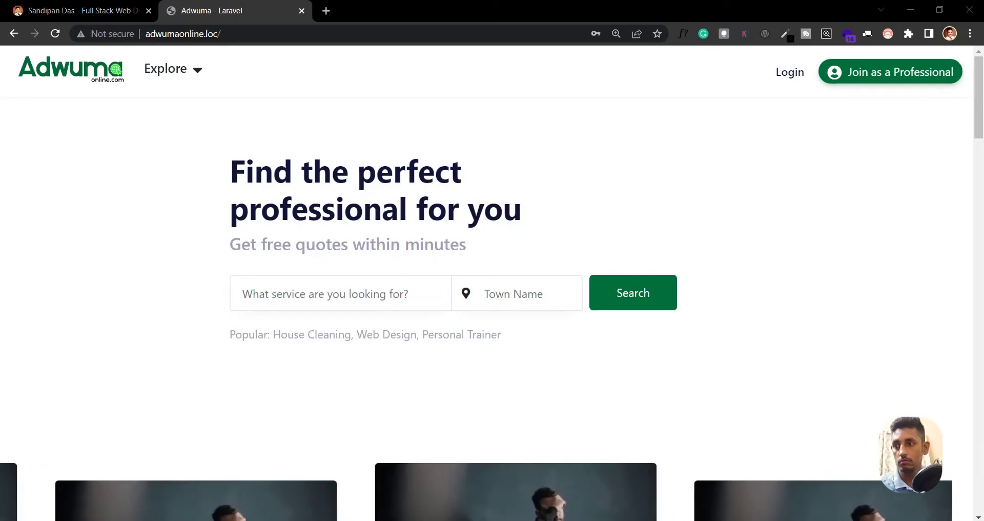
Bring the C:\xampp\htdocs\bark\admin folder window to the front
key("alt+Tab")
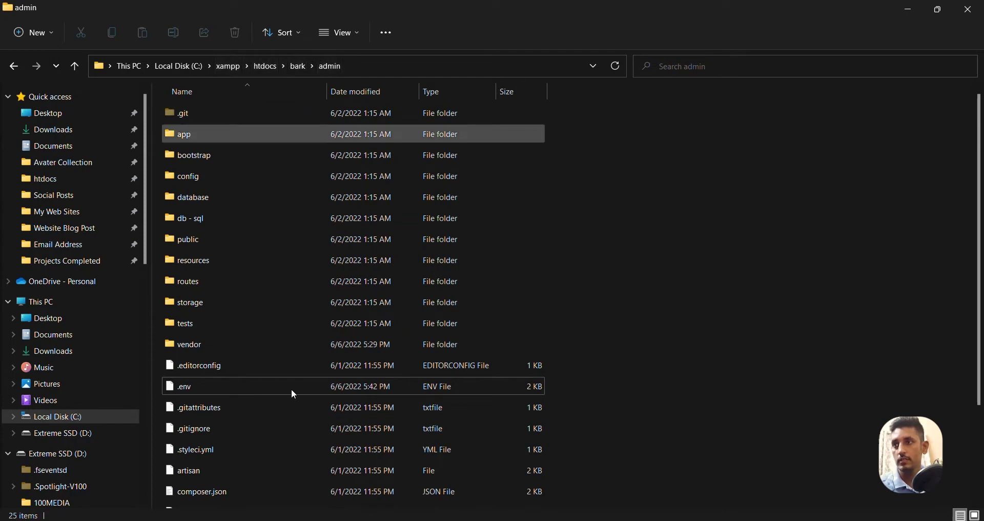
Open the admin folder's .env file with Edit with Notepad++
right_click(181, 393)
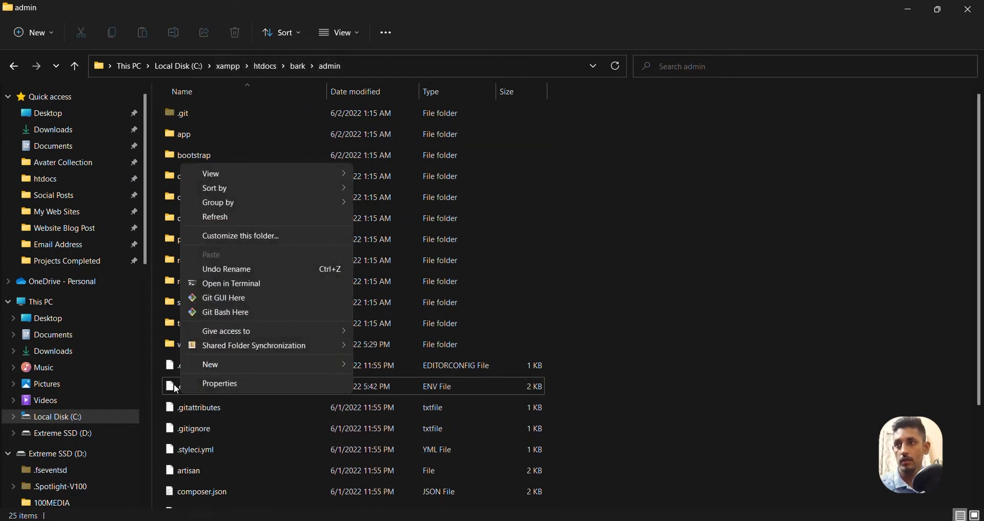
right_click(177, 390)
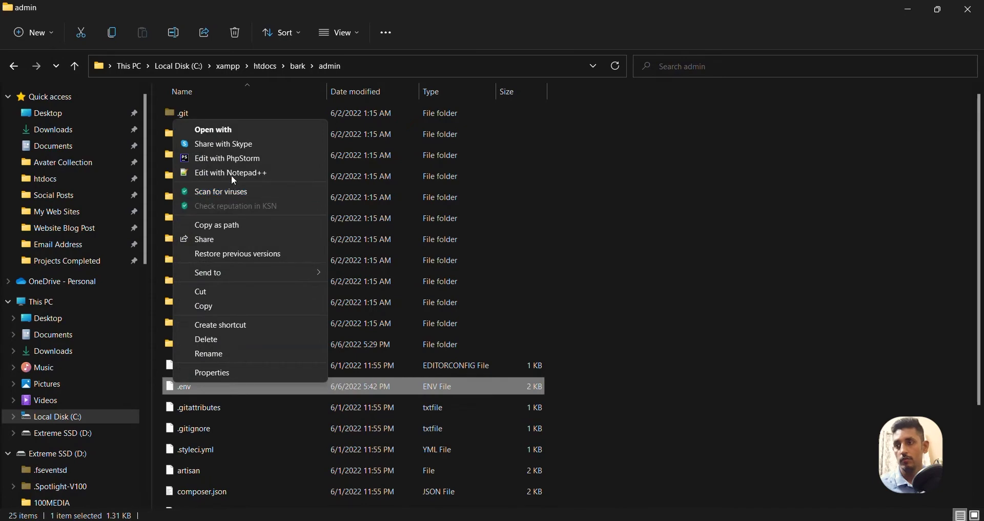
left_click(232, 174)
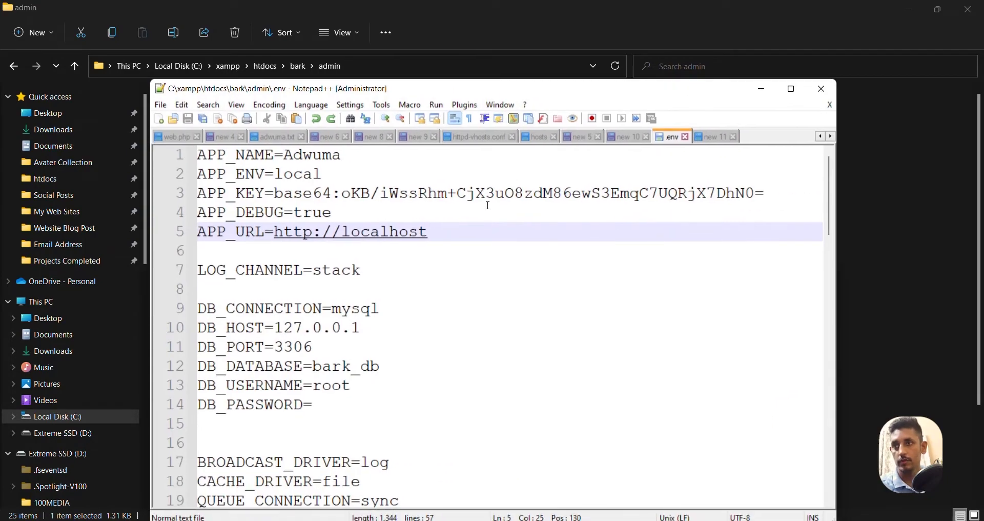
Replace localhost in the APP_URL line with adumnadmin.loc/
left_click_drag(459, 231, 344, 231)
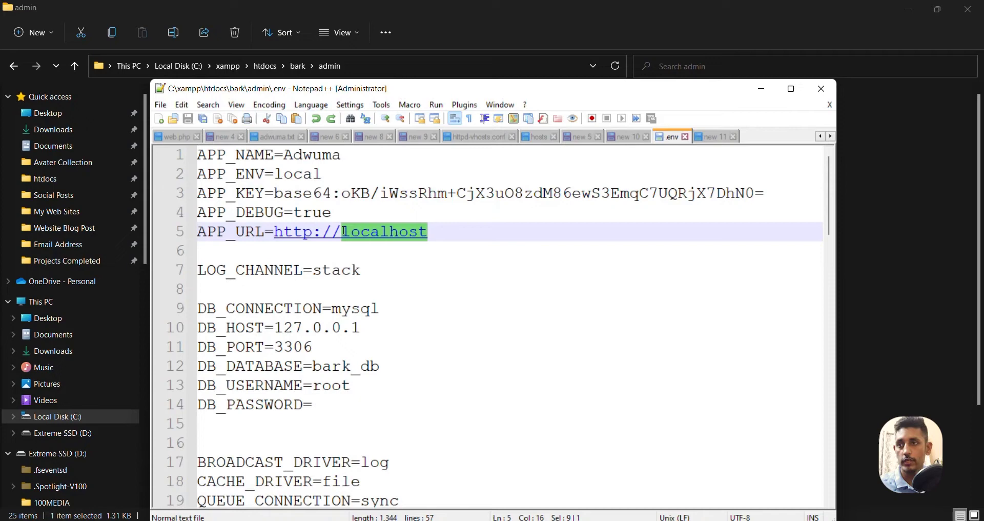
type("adumb")
key("BackSpace")
type("na")
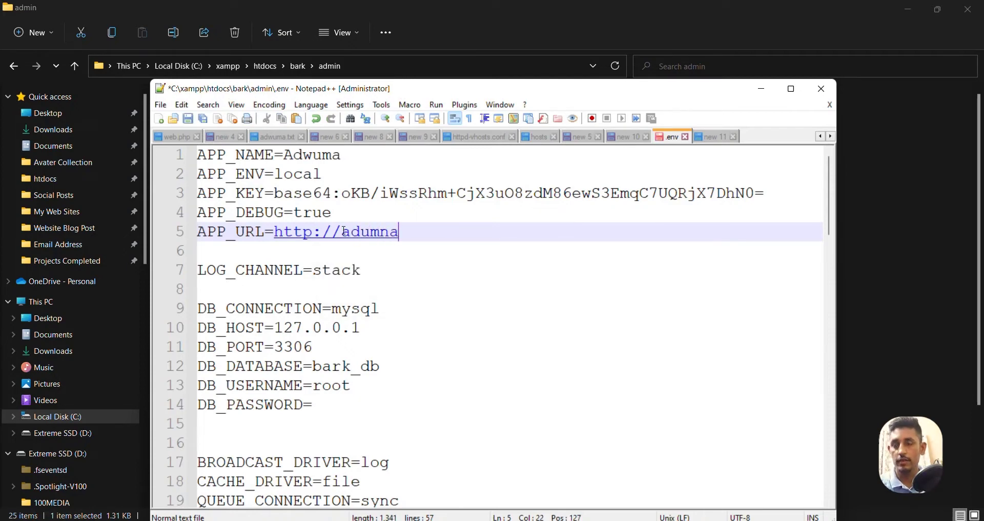
type("dmin.lo")
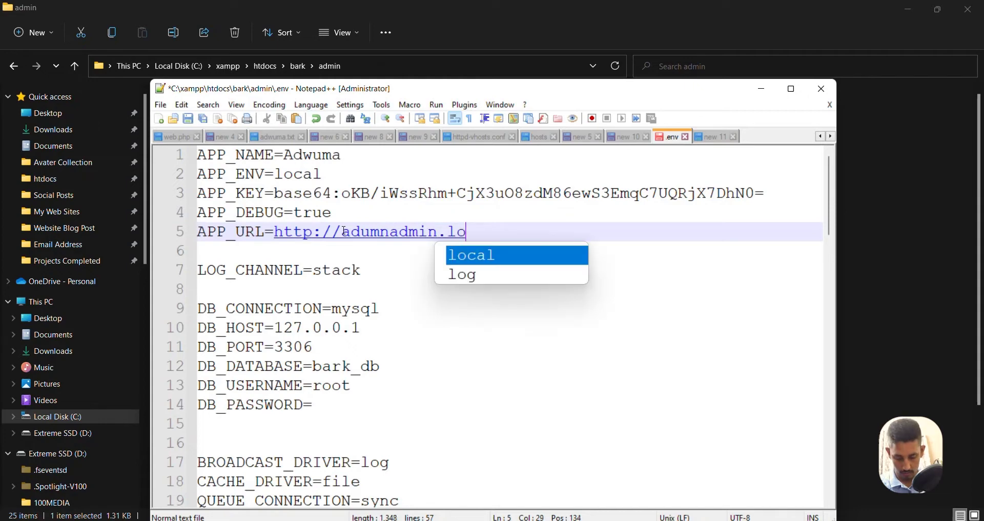
type("c/")
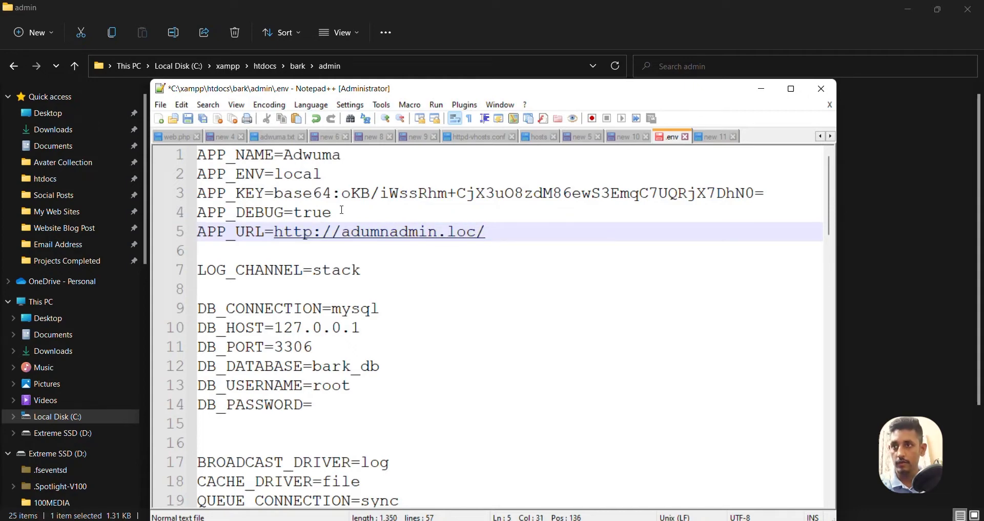
Save the edited .env and bring up the Windows Run prompt
left_click_drag(343, 235, 437, 235)
key("ctrl+s")
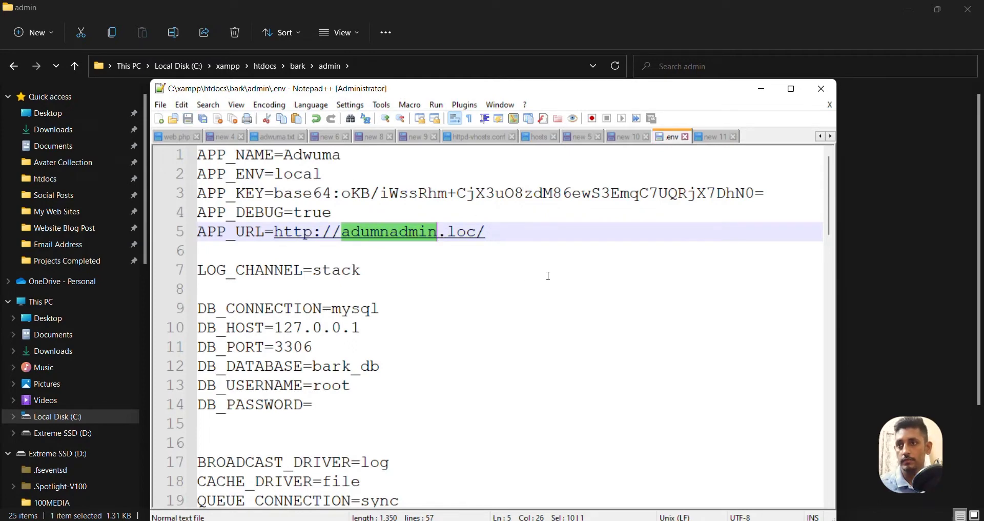
left_click(511, 252)
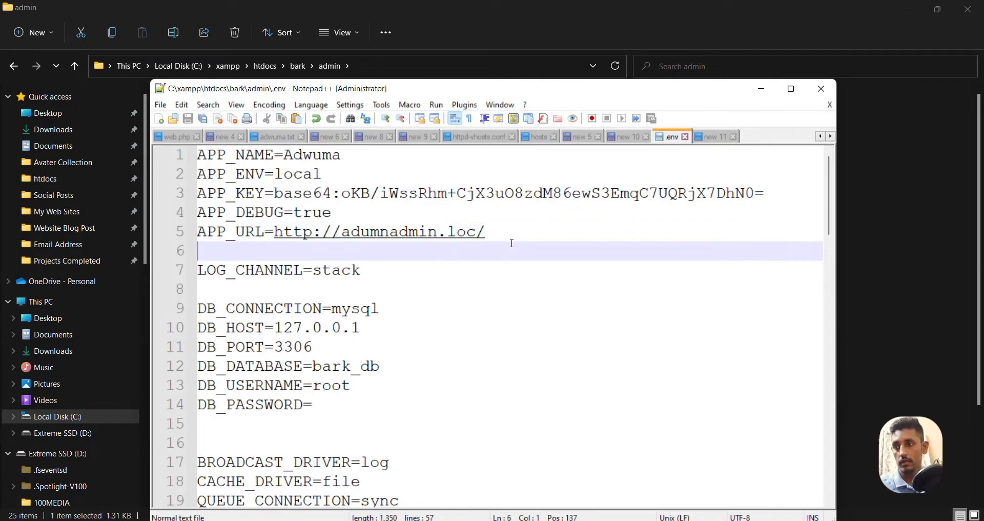
key("super+r")
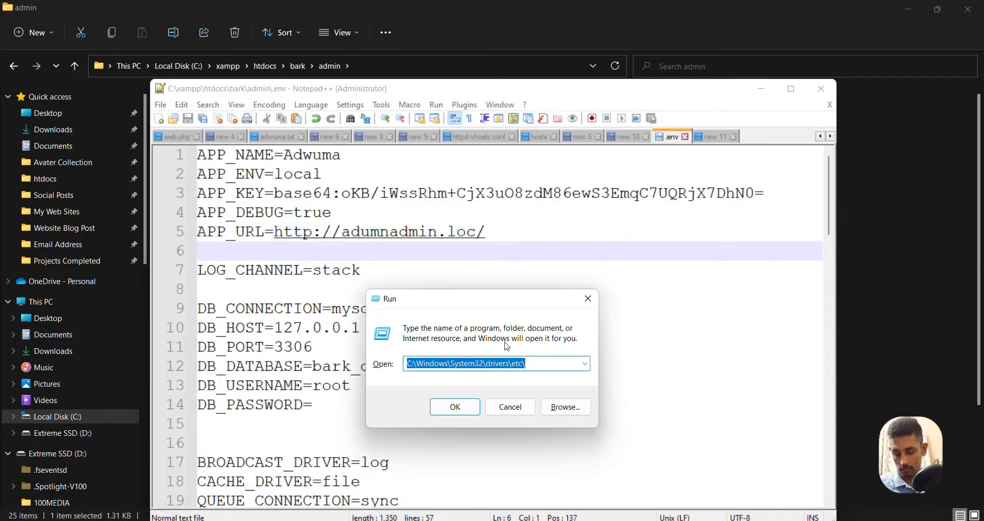
Run C:\Windows\System32\drivers\etc\ to open the etc folder
left_click(540, 367)
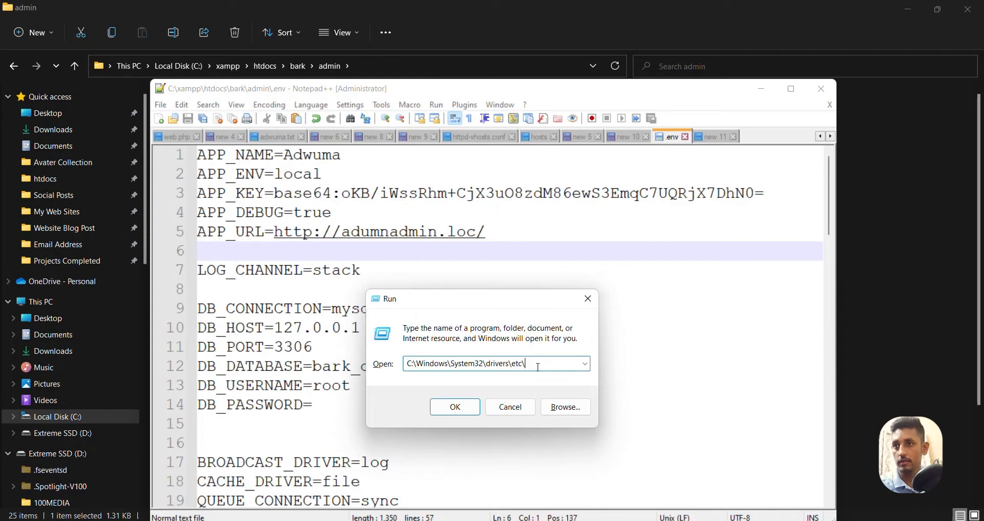
mouse_move(528, 367)
left_mouse_down()
mouse_move(410, 364)
mouse_move(528, 360)
left_mouse_up()
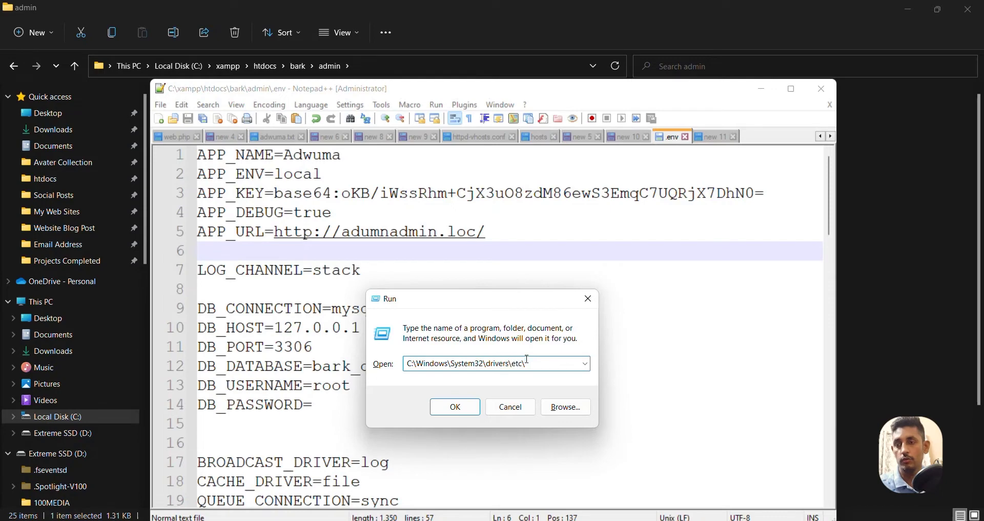
left_click(455, 407)
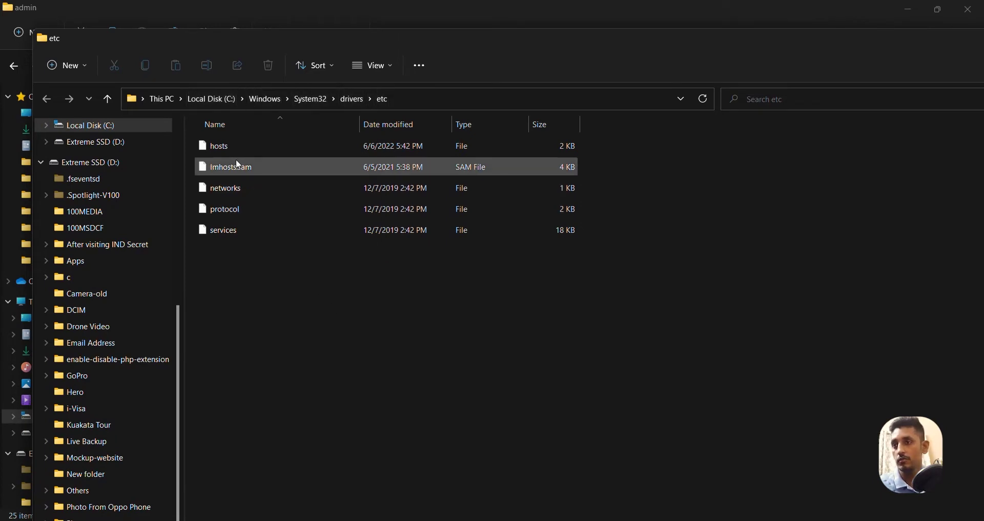
Open the hosts file with Edit with Notepad++
right_click(220, 146)
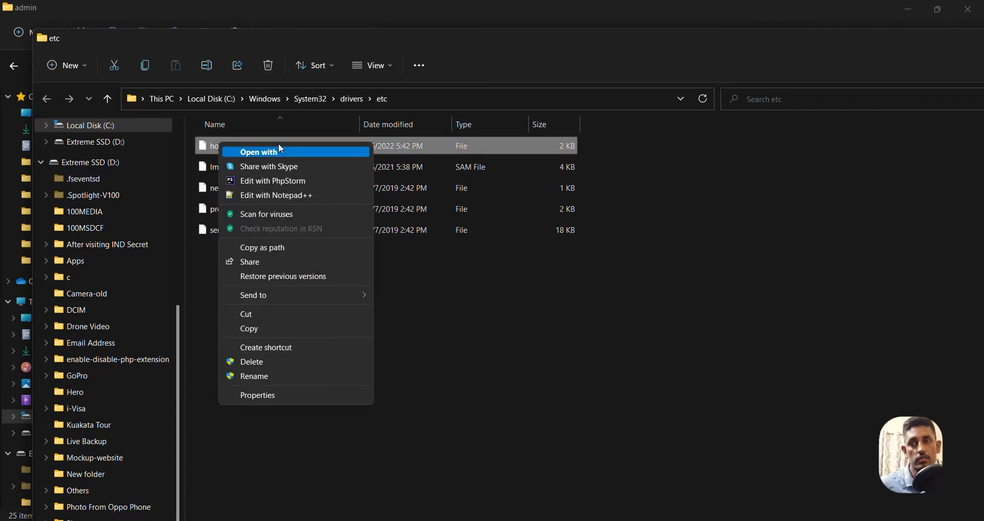
left_click(303, 202)
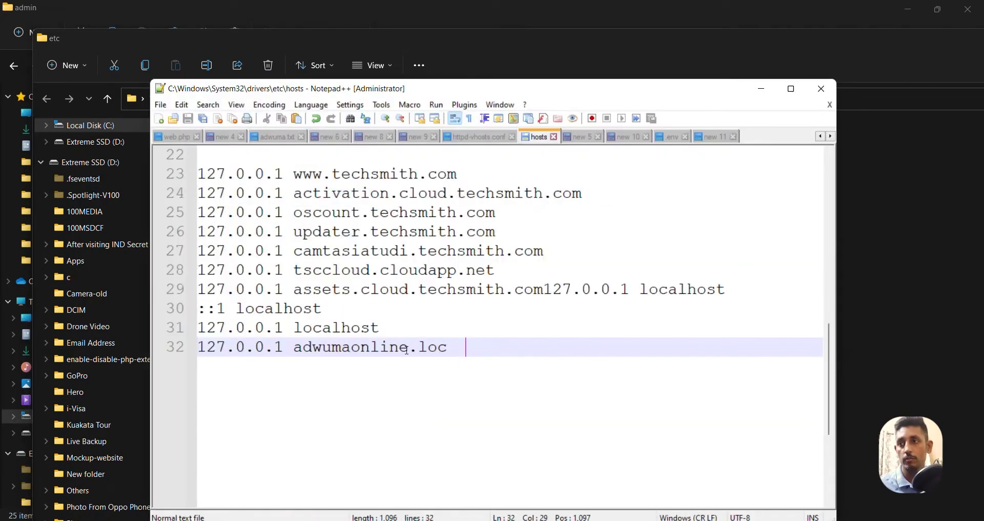
Duplicate the adwumaonline.loc line as 127.0.0.1 adumnadmin.loc and save hosts
key("ctrl+d")
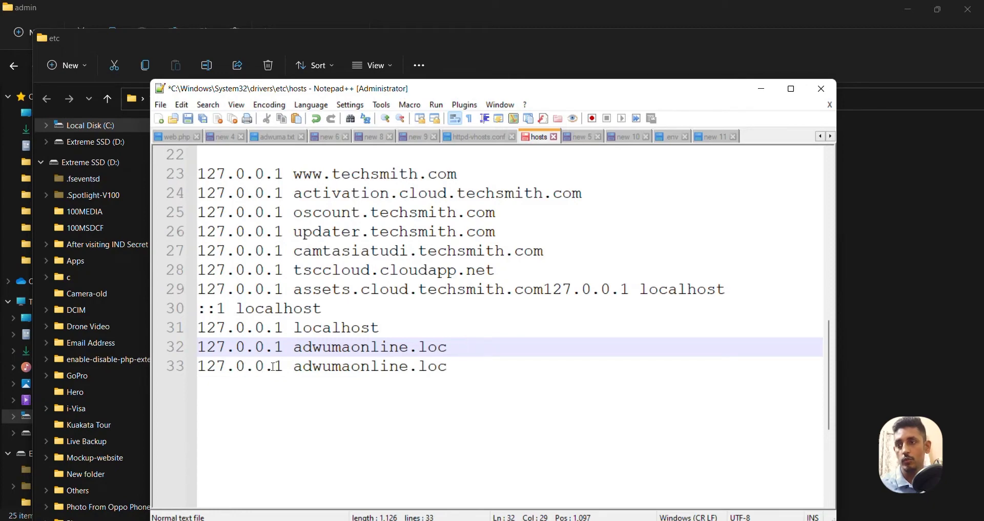
left_click_drag(295, 366, 398, 366)
type("adumnadmin")
key("ctrl+s")
Review the last hosts entries and return to the etc folder window
left_click(429, 380)
left_click_drag(436, 367, 198, 328)
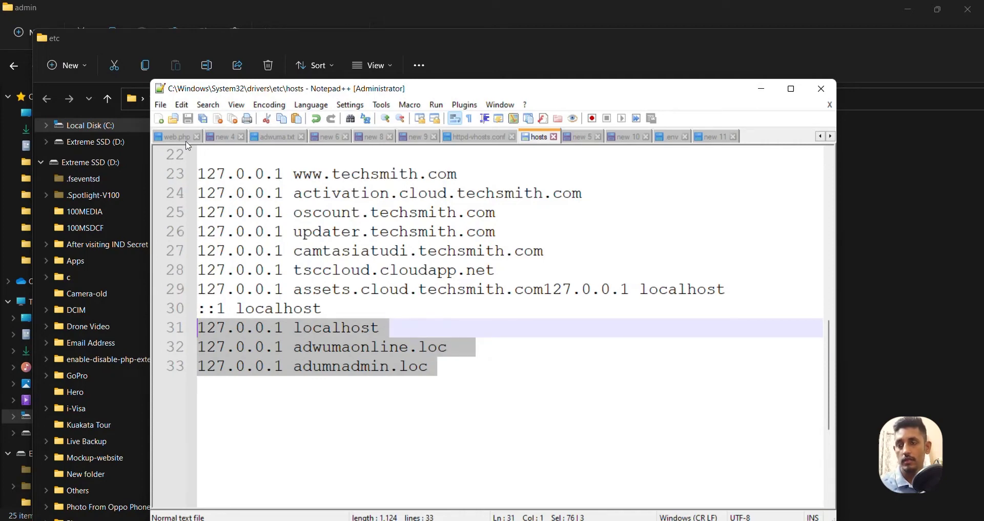
left_click(434, 377)
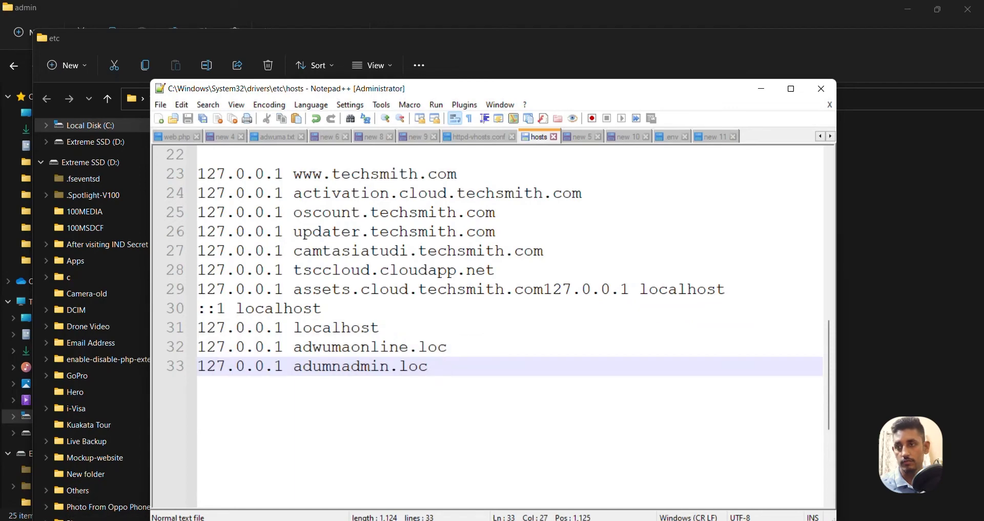
mouse_move(134, 517)
left_click(205, 469)
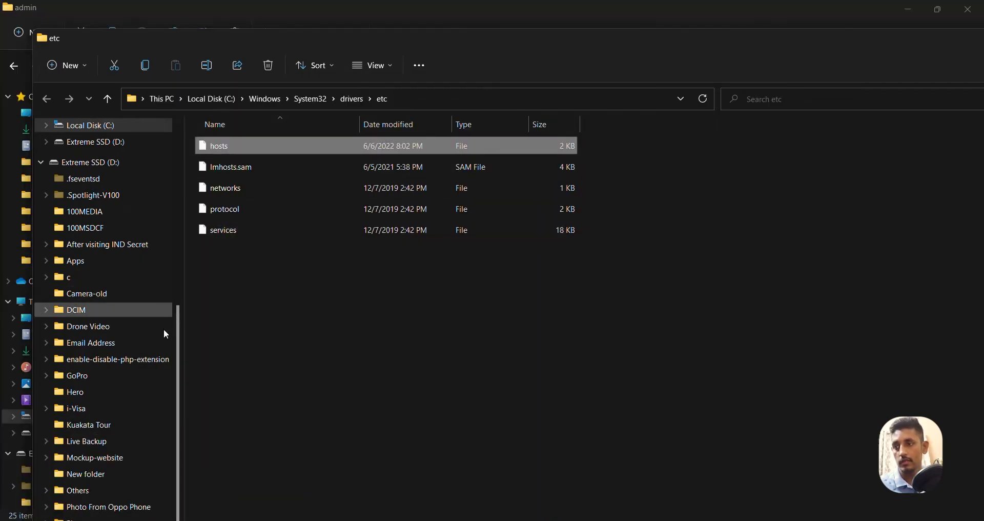
Browse to C:\xampp\apache\conf\extra and open httpd-vhosts.conf in Notepad++
scroll(164, 327, "up", 3)
left_click(145, 267)
scroll(322, 389, "down", 1)
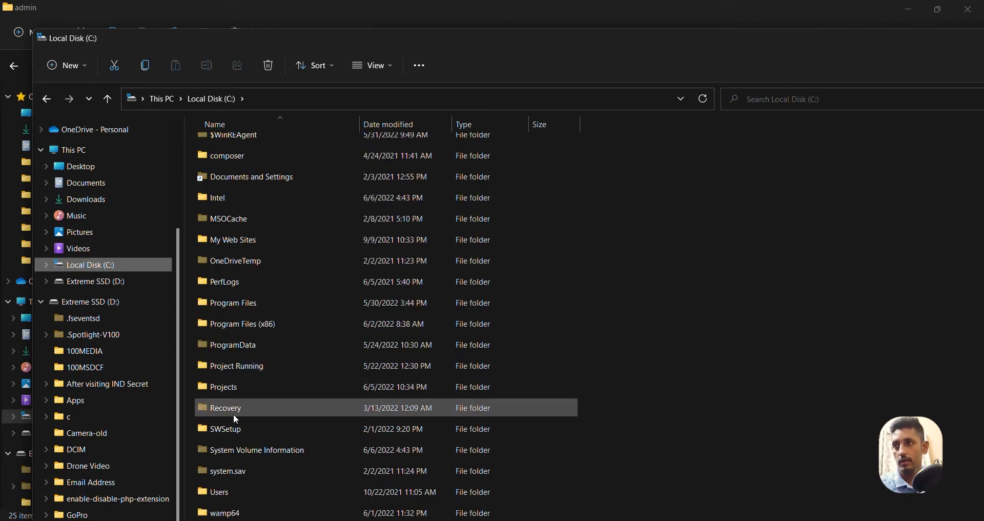
scroll(274, 410, "down", 1)
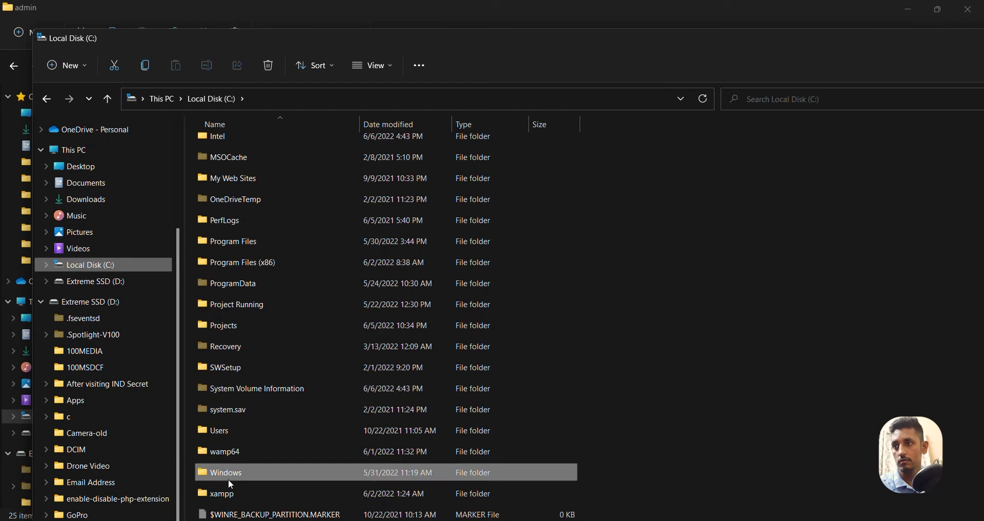
double_click(232, 493)
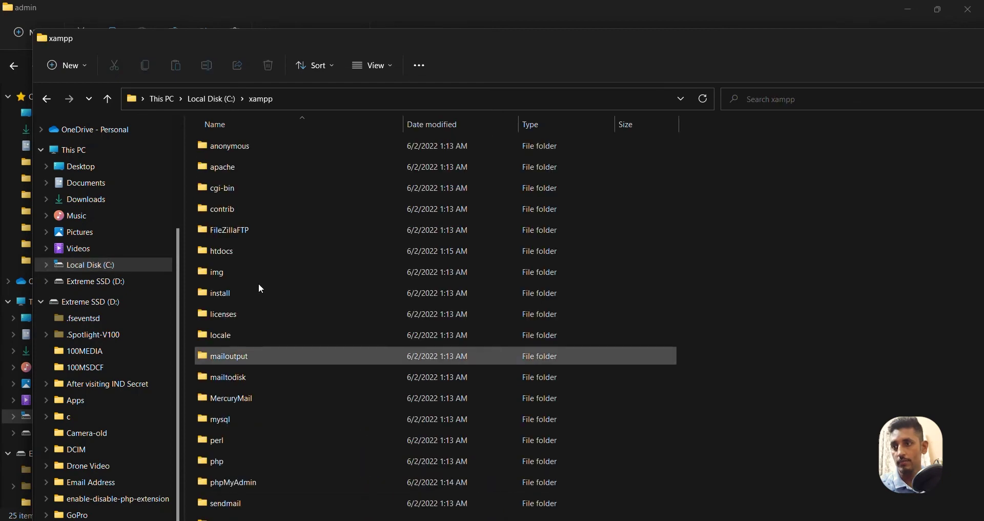
double_click(249, 166)
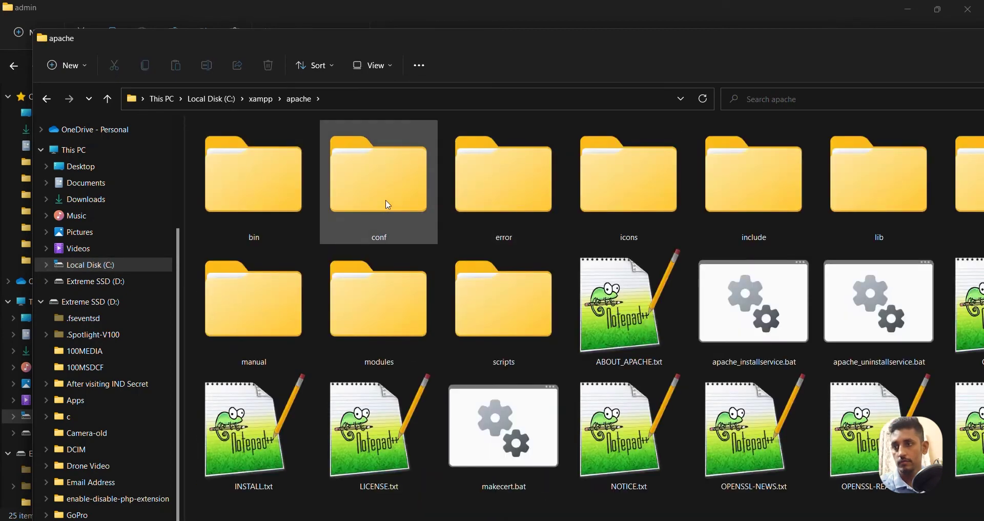
double_click(385, 199)
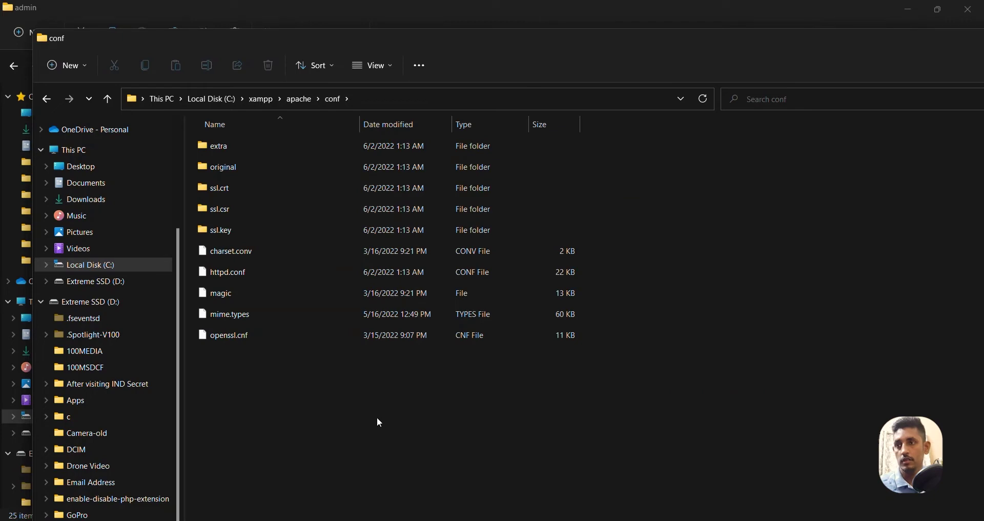
double_click(229, 152)
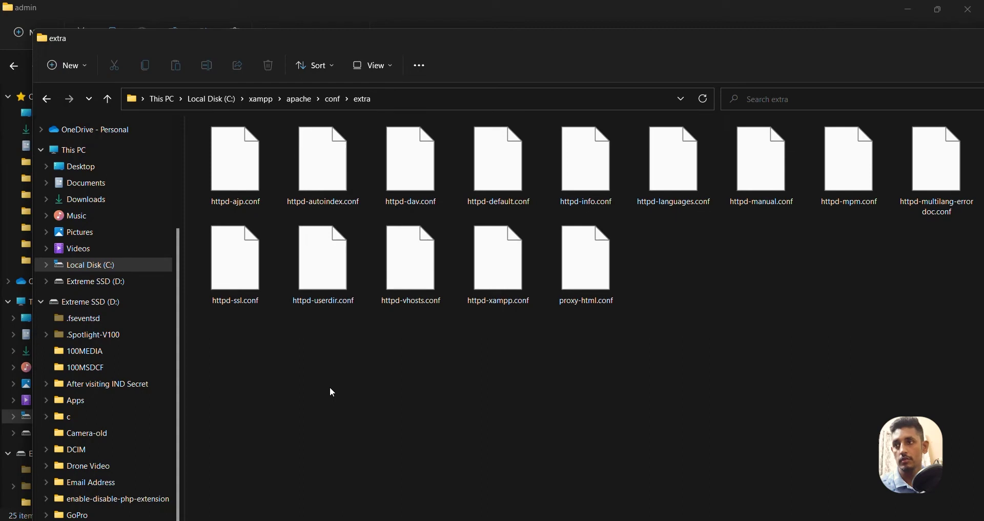
right_click(409, 262)
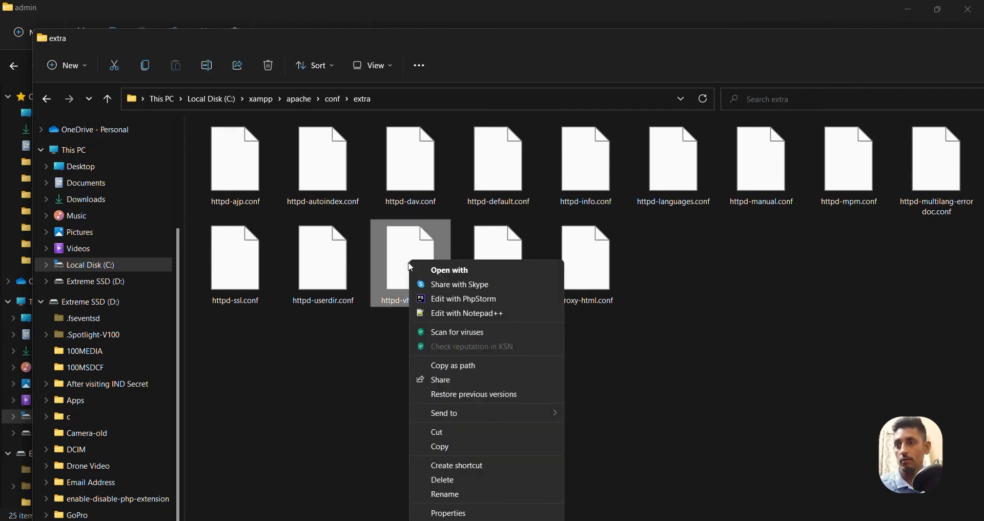
left_click(452, 318)
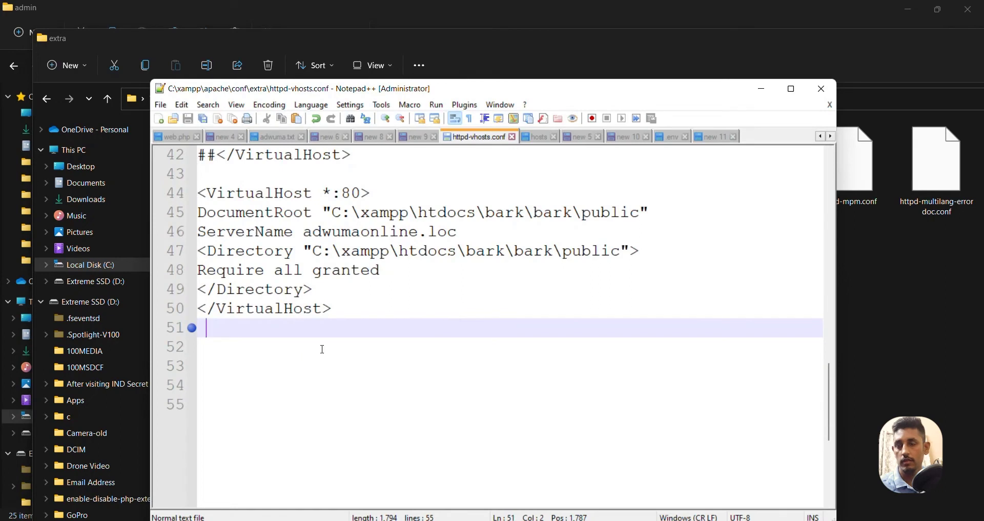
Duplicate the lines 43–51 VirtualHost block below on line 52 and save
left_click(239, 350)
left_click_drag(229, 351, 185, 183)
key("ctrl+c")
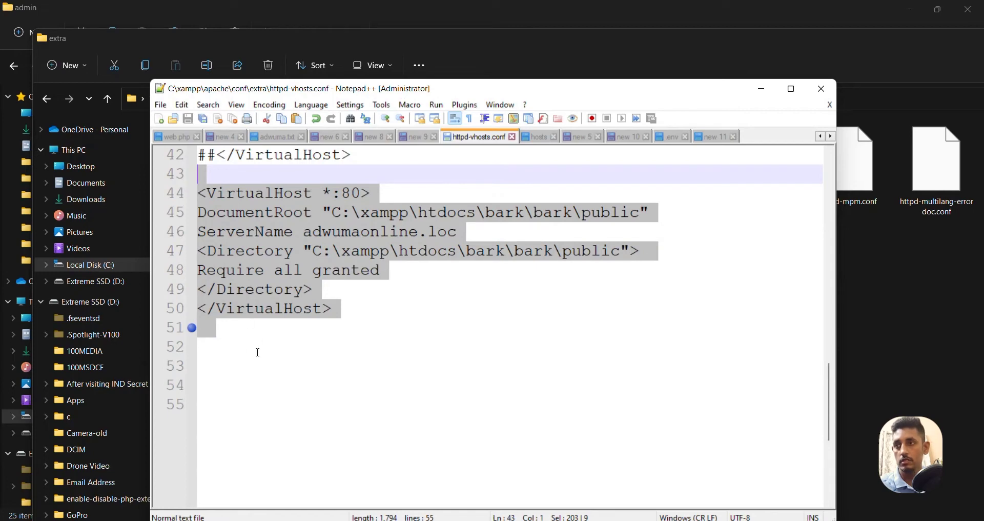
left_click(237, 347)
key("ctrl+v")
key("ctrl+s")
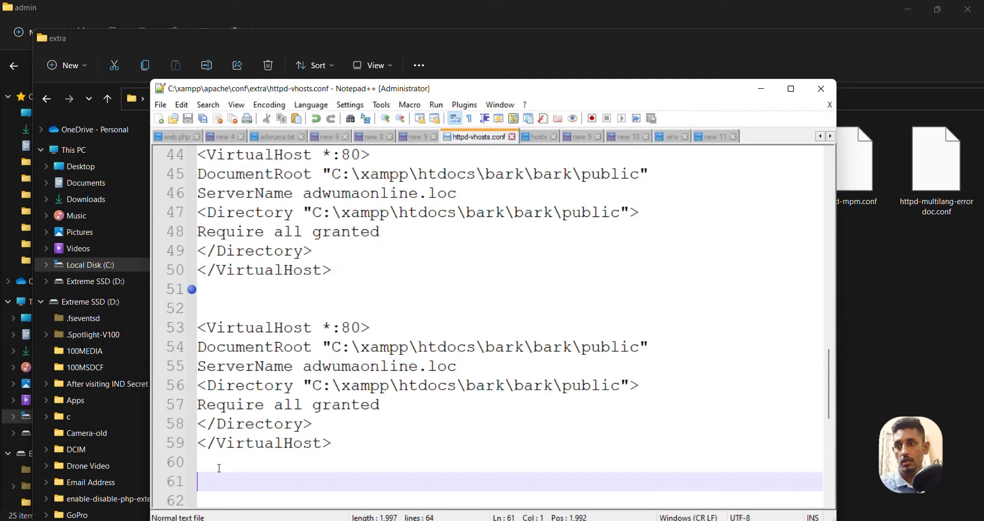
In the copy, change the second 'bark' to 'admin' on lines 54 and 56, then save
left_click_drag(271, 469, 201, 295)
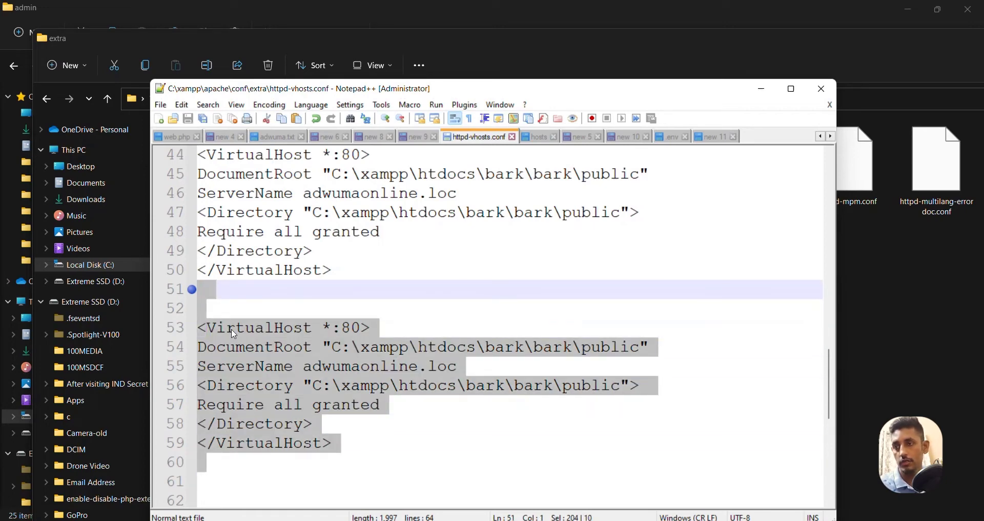
double_click(555, 349)
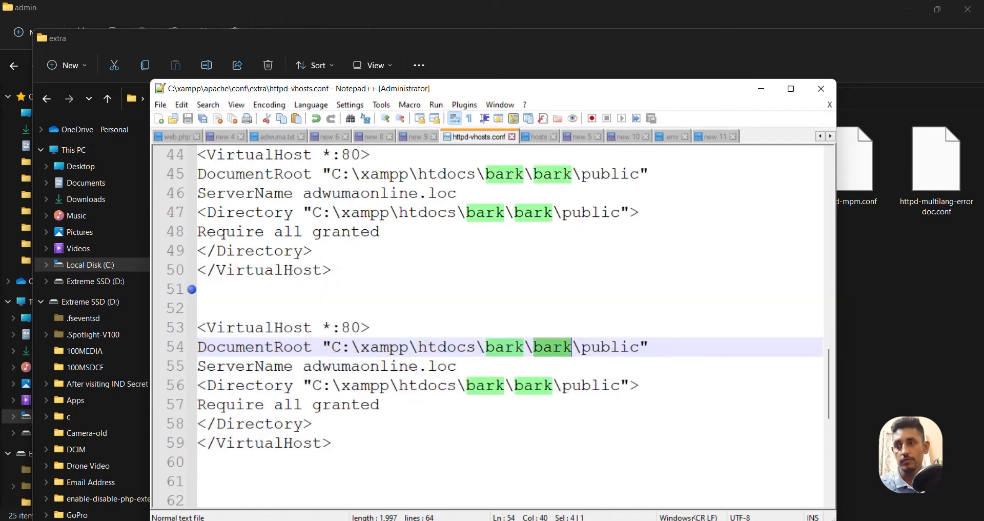
type("admin")
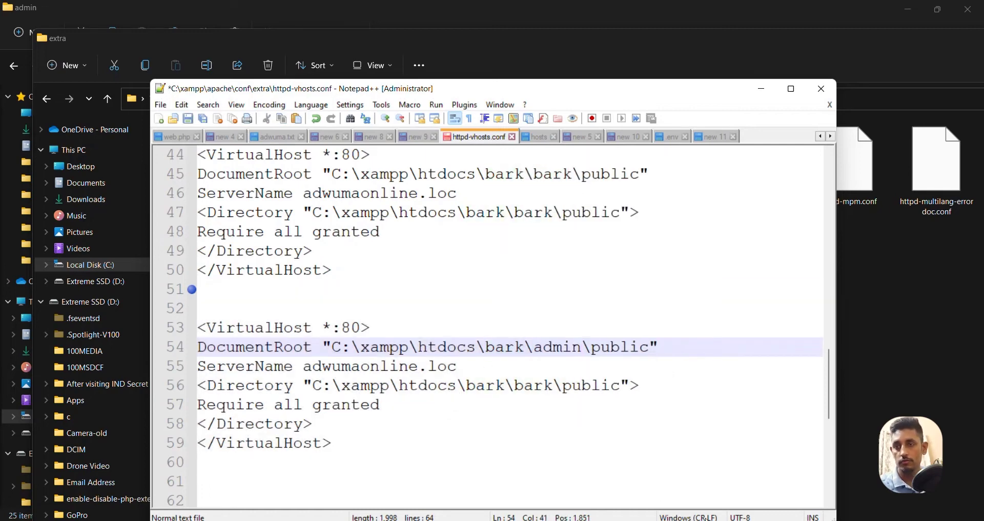
double_click(563, 348)
key("ctrl+c")
left_click(537, 386)
double_click(537, 387)
key("ctrl+v")
key("ctrl+s")
left_click_drag(342, 348, 639, 348)
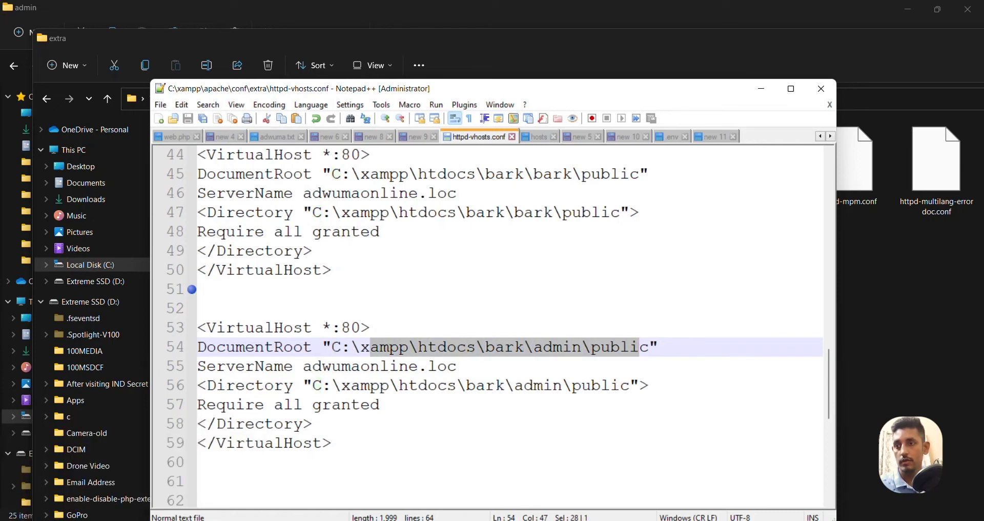
left_click(214, 475)
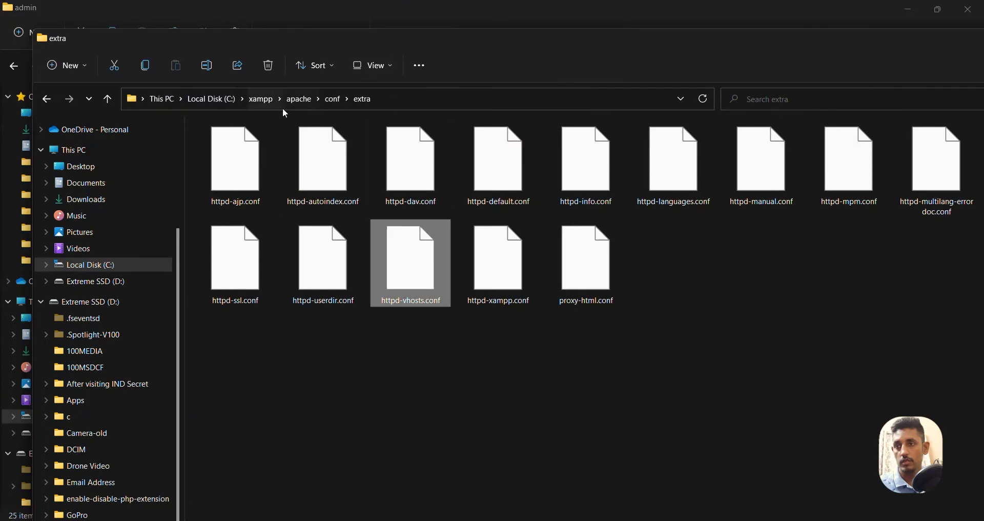
Navigate from xampp through htdocs and bark into the admin folder
left_click(266, 100)
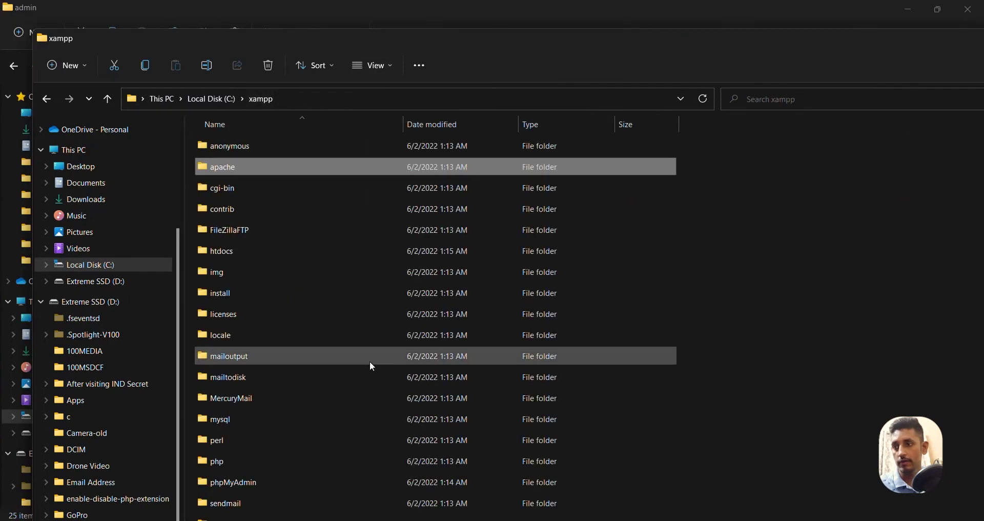
scroll(277, 287, "down", 3)
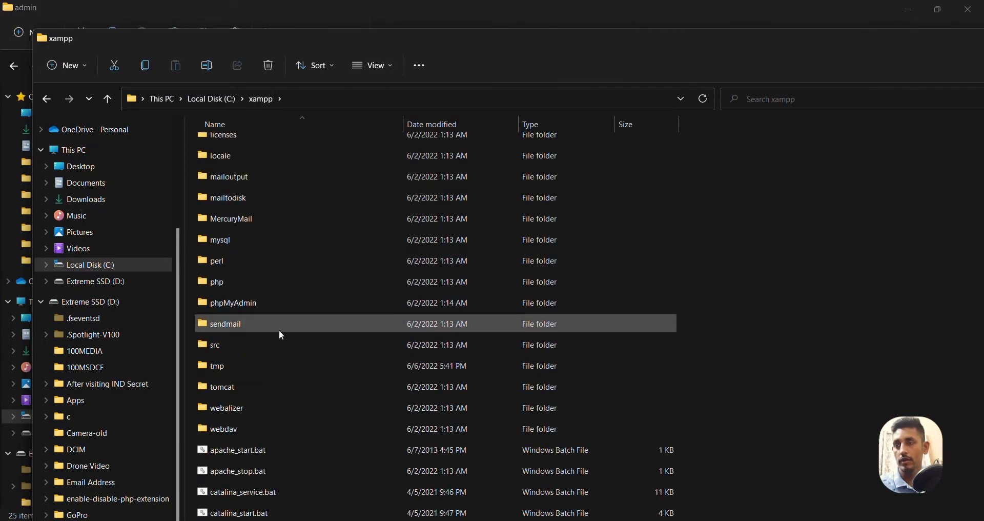
scroll(280, 333, "up", 1)
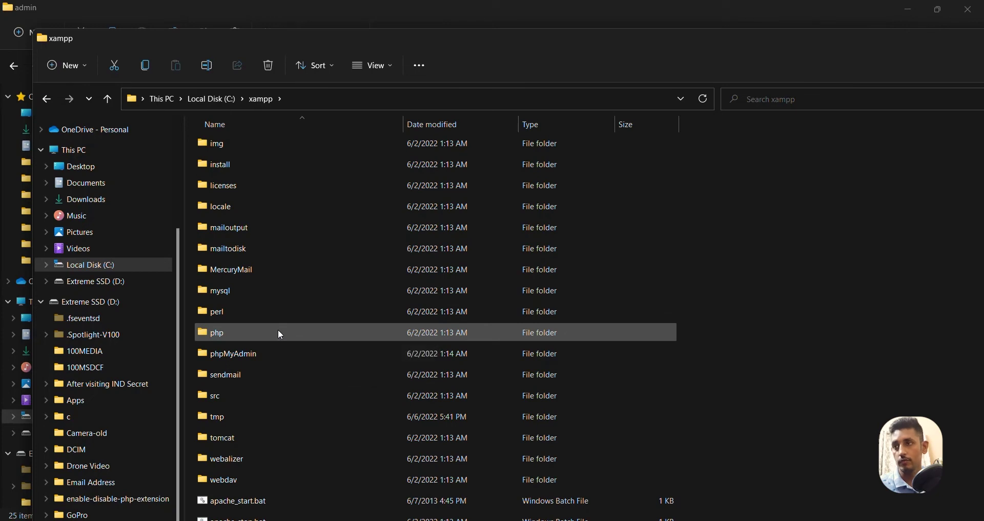
scroll(278, 329, "up", 1)
double_click(267, 184)
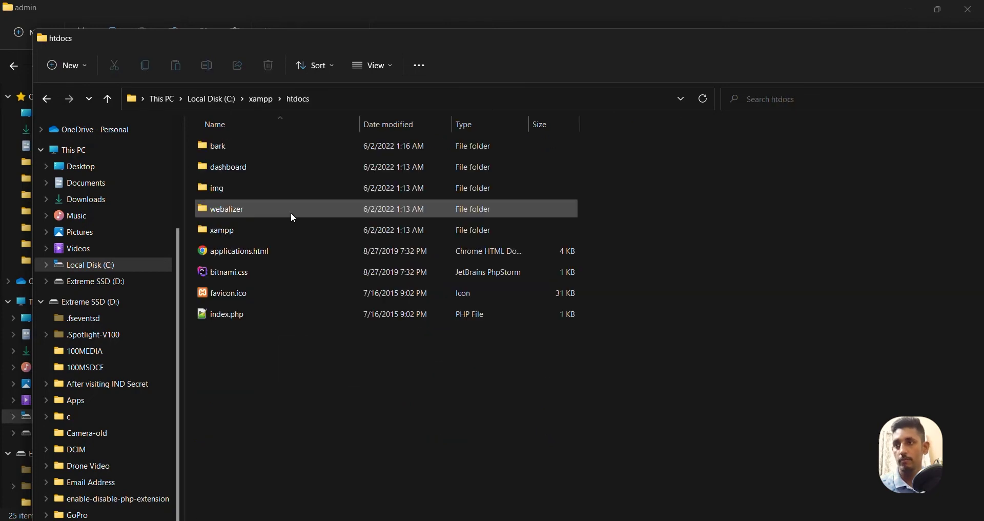
double_click(242, 148)
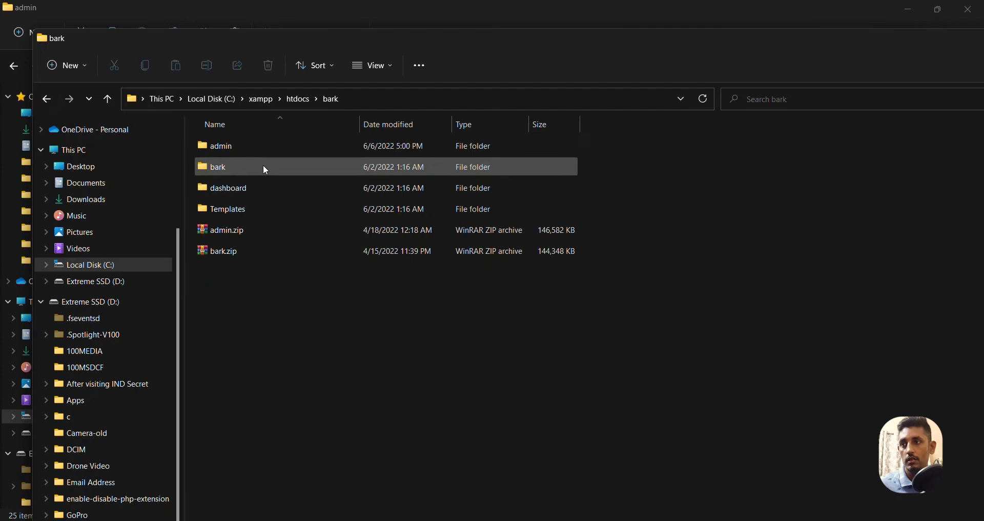
double_click(235, 149)
Check the htdocs\bark\admin path in the address bar, then minimize the window
left_click(412, 102)
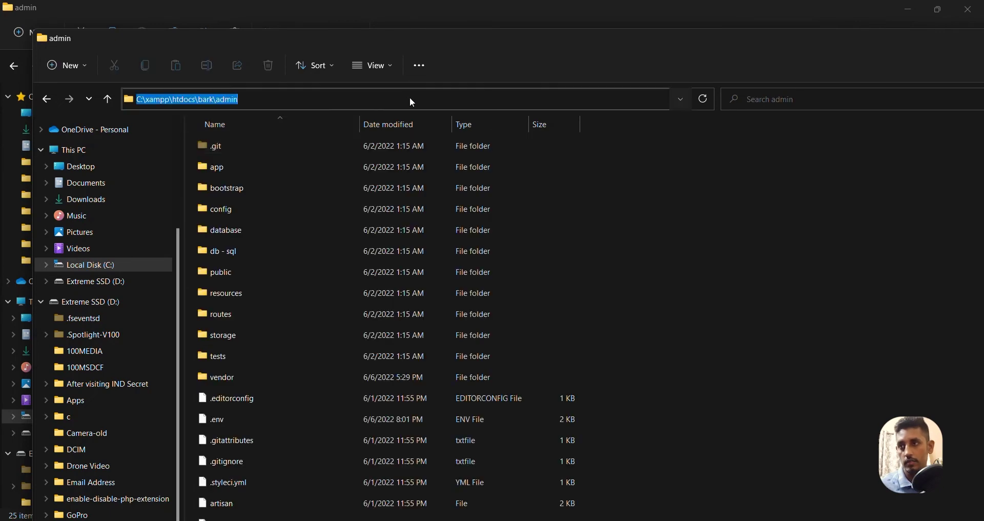
key("End")
key("shift+Left")
key("shift+Left")
key("shift+Left")
key("shift+Left")
key("shift+Left")
key("shift+Left")
key("shift+Left")
key("shift+Left")
key("shift+Left")
key("shift+Left")
key("shift+Left")
key("shift+Left")
key("shift+Left")
key("shift+Left")
key("shift+Left")
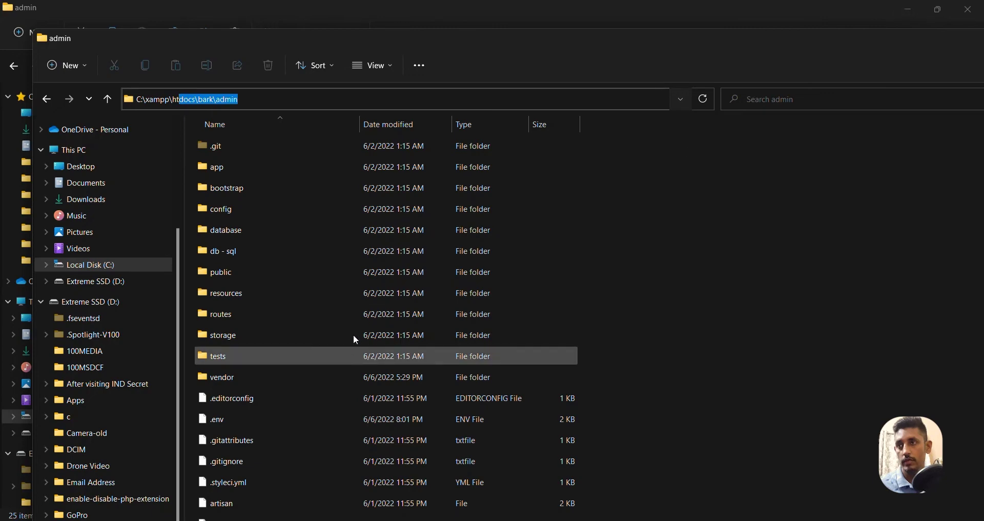
left_click(270, 279)
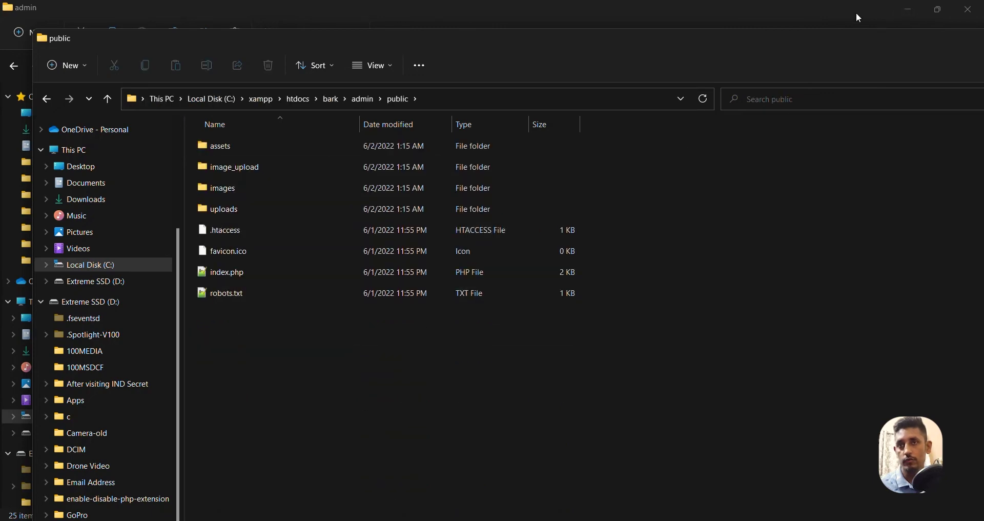
left_click(913, 15)
Bring httpd-vhosts.conf forward and select the ServerName adwumaonline.loc on line 55
mouse_move(444, 519)
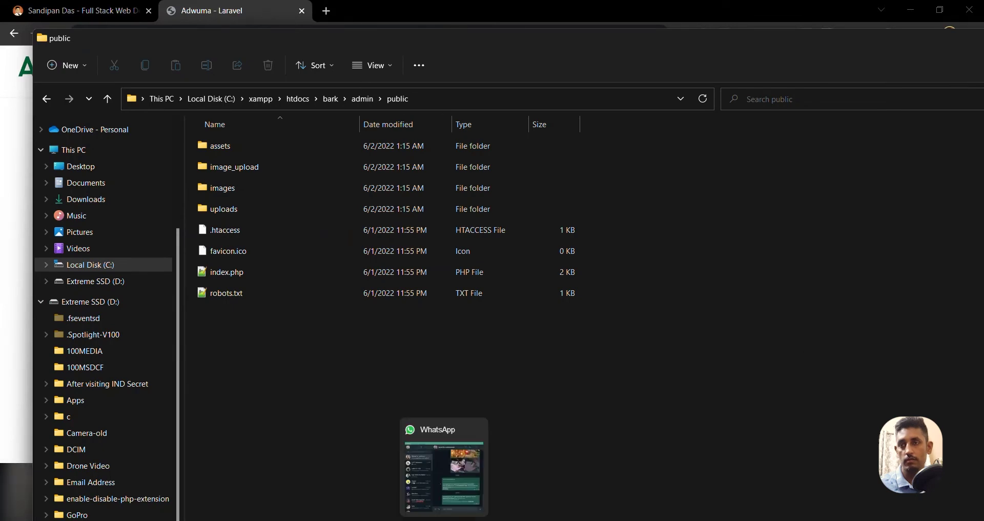
key("alt+Tab")
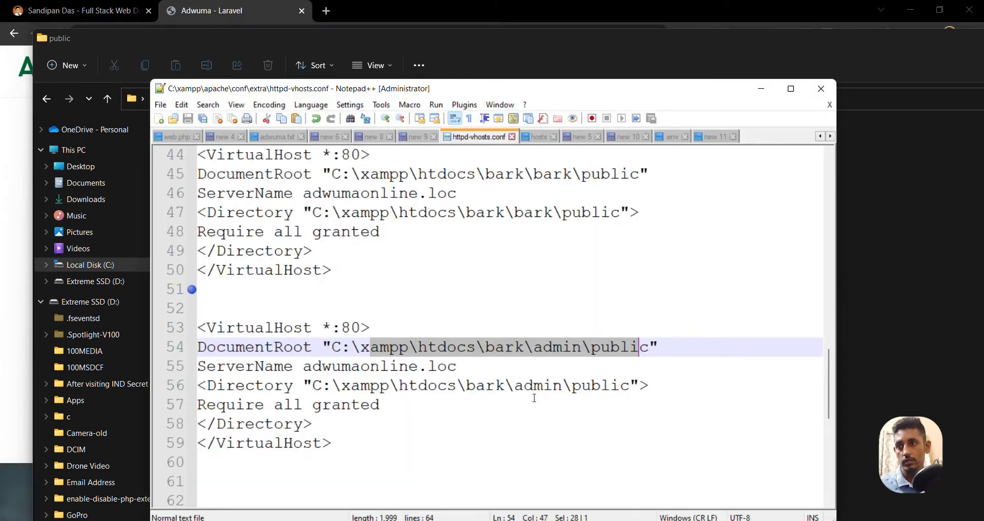
left_click(328, 368)
left_click_drag(303, 367, 459, 368)
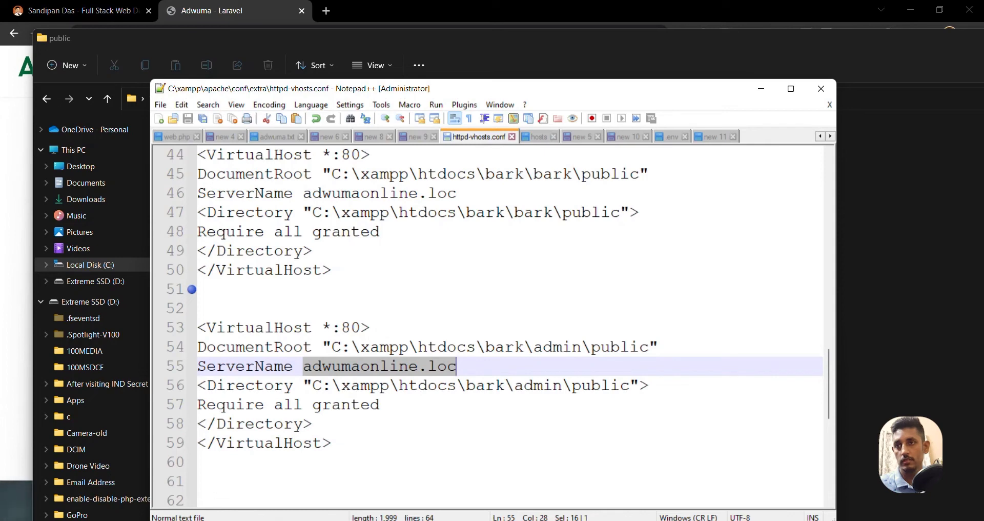
Switch to File Explorer and go up from public to the admin folder
mouse_move(214, 463)
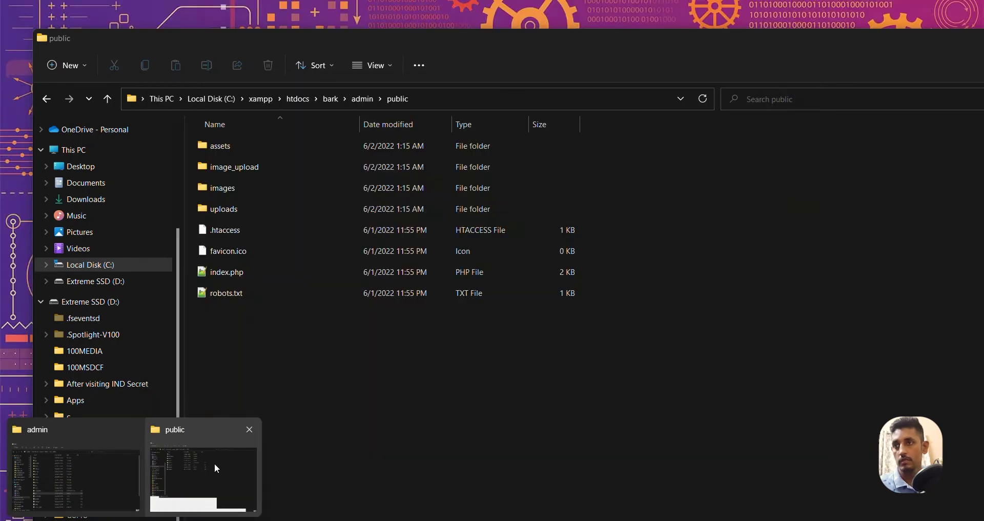
left_click(214, 462)
left_click(381, 99)
left_click(364, 95)
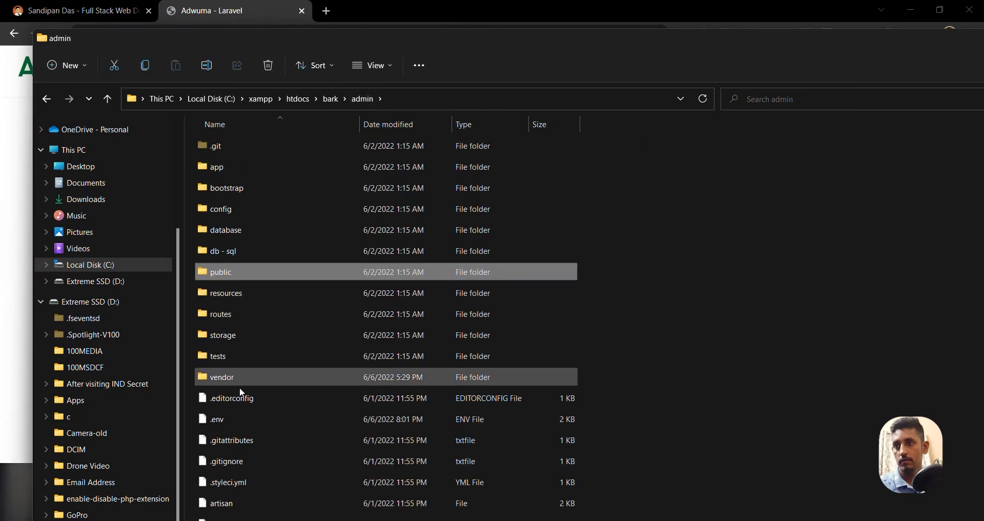
Open the admin .env in Notepad++, copy 'adumnadmin' from APP_URL, and return to httpd-vhosts.conf
right_click(216, 420)
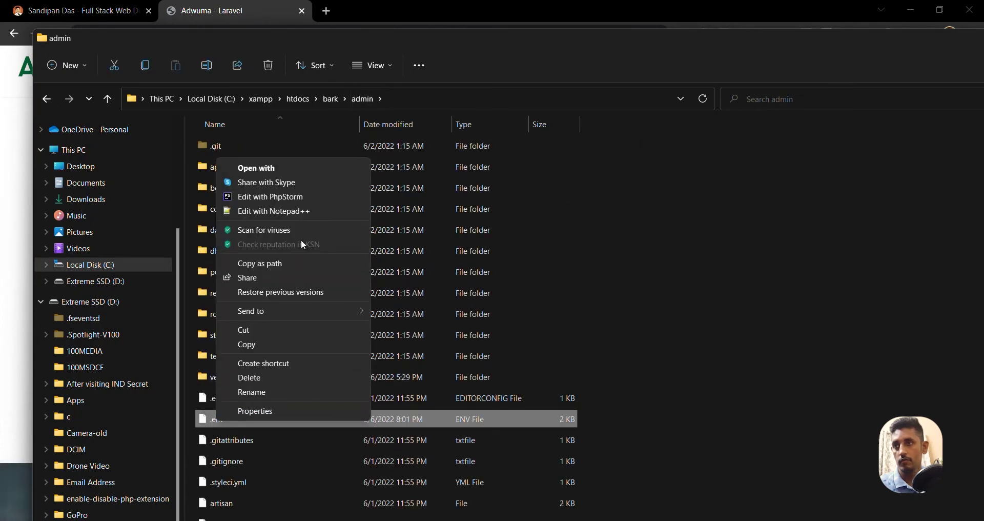
left_click(303, 211)
left_click_drag(436, 233, 342, 235)
key("ctrl+c")
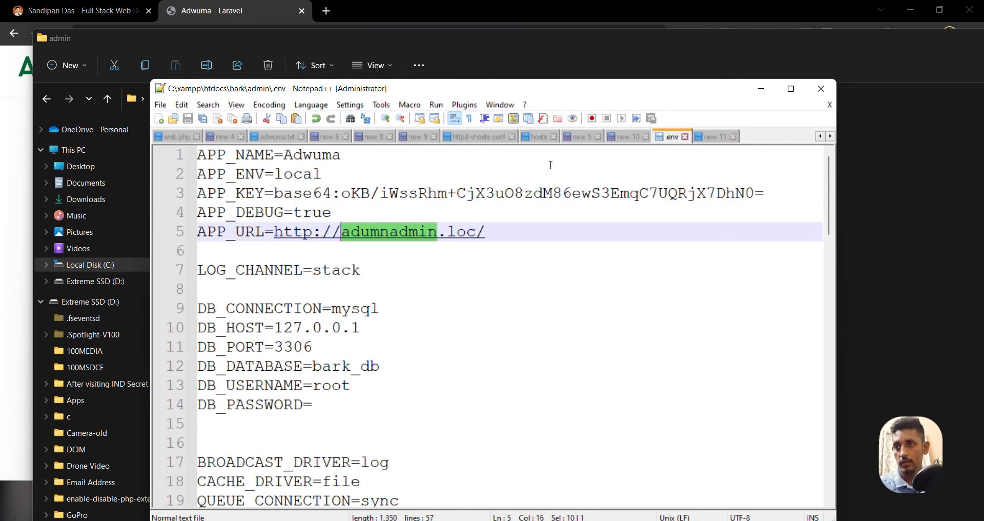
left_click(473, 138)
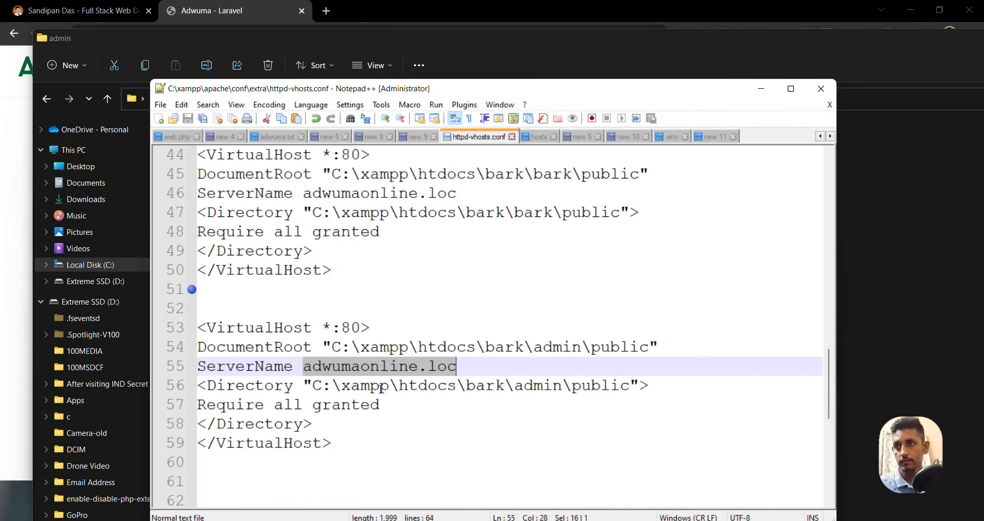
Replace adwumaonline with adumnadmin in line 55's ServerName, then return to Chrome
double_click(339, 368)
key("ctrl+v")
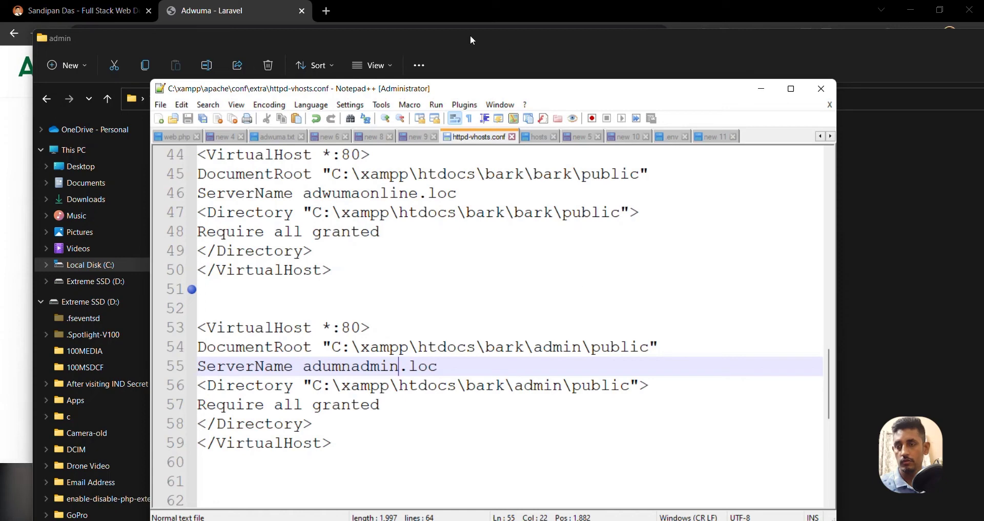
left_click(260, 5)
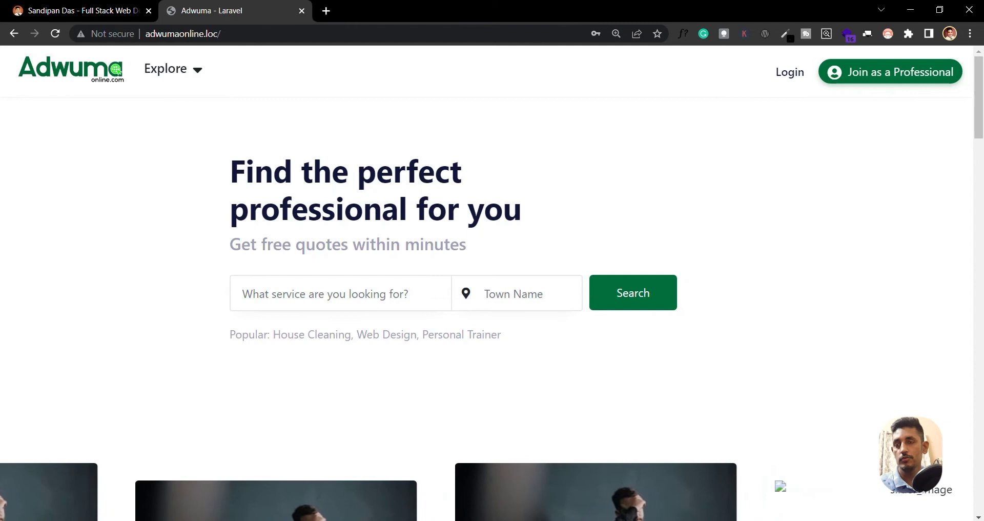
Restart Apache and MySQL in the XAMPP Control Panel
key("alt+Tab")
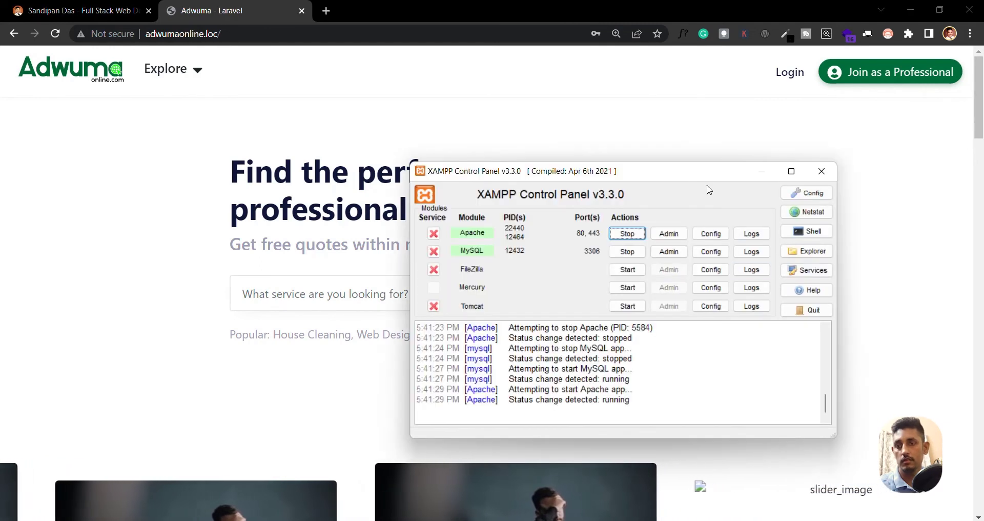
left_click_drag(697, 172, 682, 171)
left_click(613, 231)
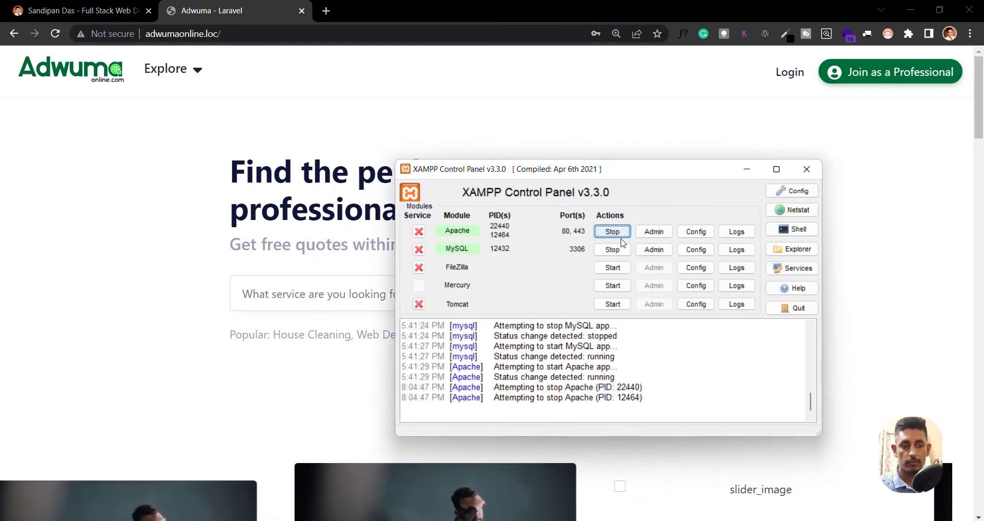
left_click(610, 250)
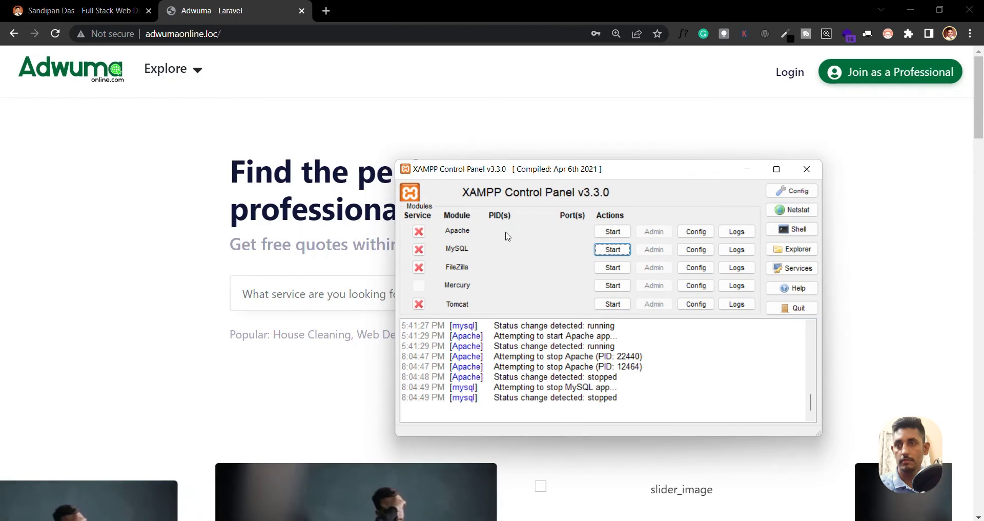
left_click(612, 250)
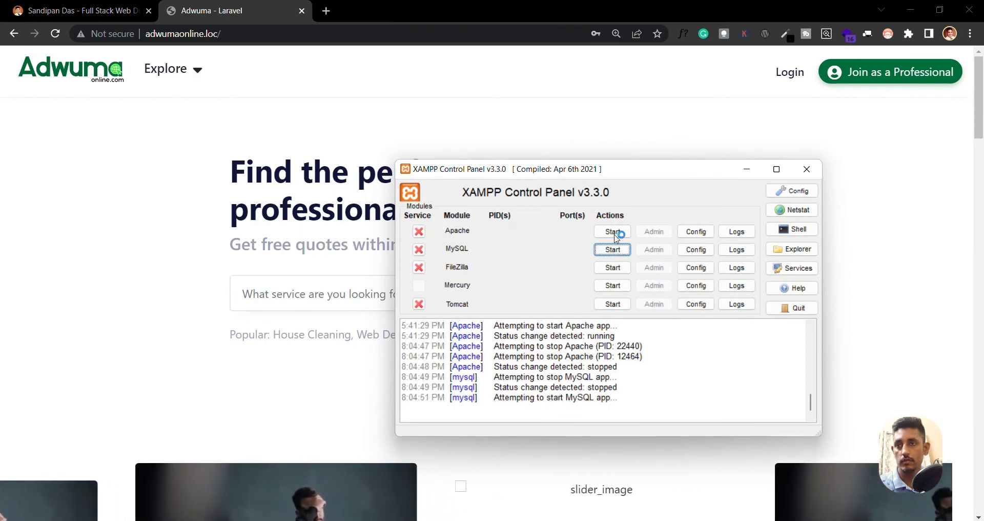
left_click(613, 232)
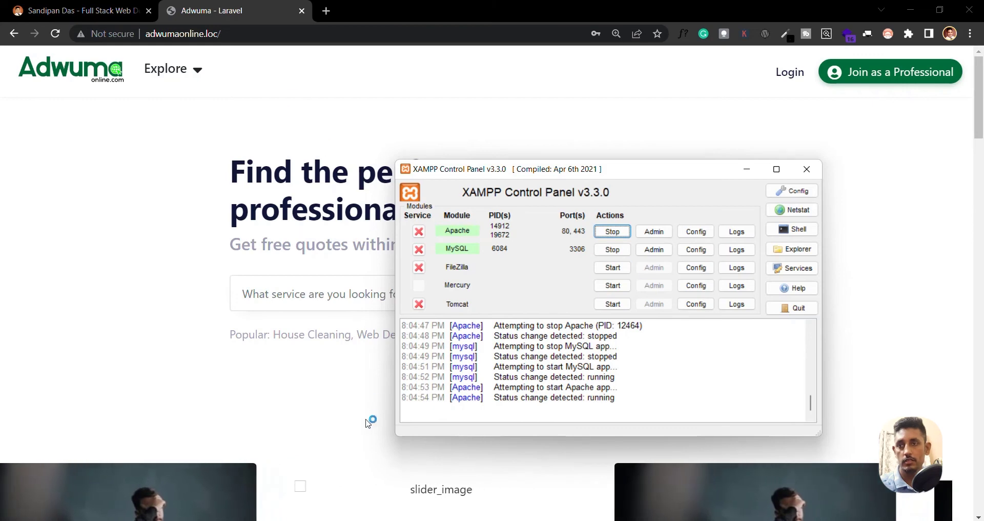
Copy adumnadmin.loc from line 55 and enter it in a new Chrome tab
mouse_move(387, 518)
left_click(387, 477)
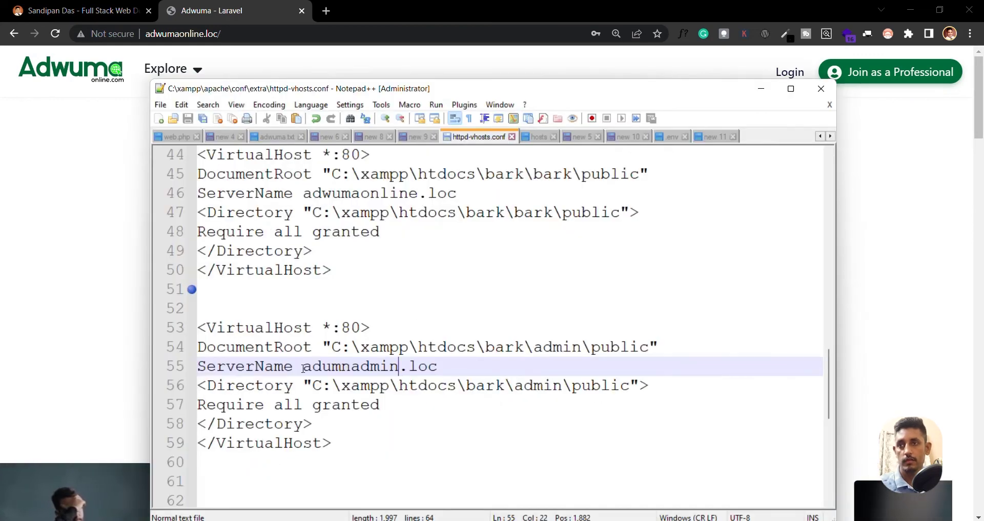
key("ctrl+shift+Left")
key("shift+End")
key("ctrl+c")
left_click(115, 297)
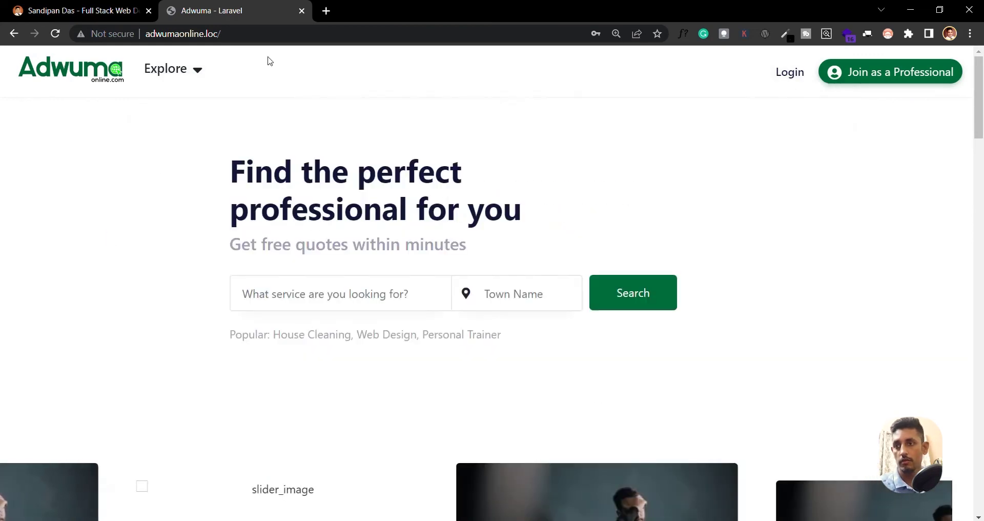
left_click(326, 10)
key("ctrl+v")
key("Return")
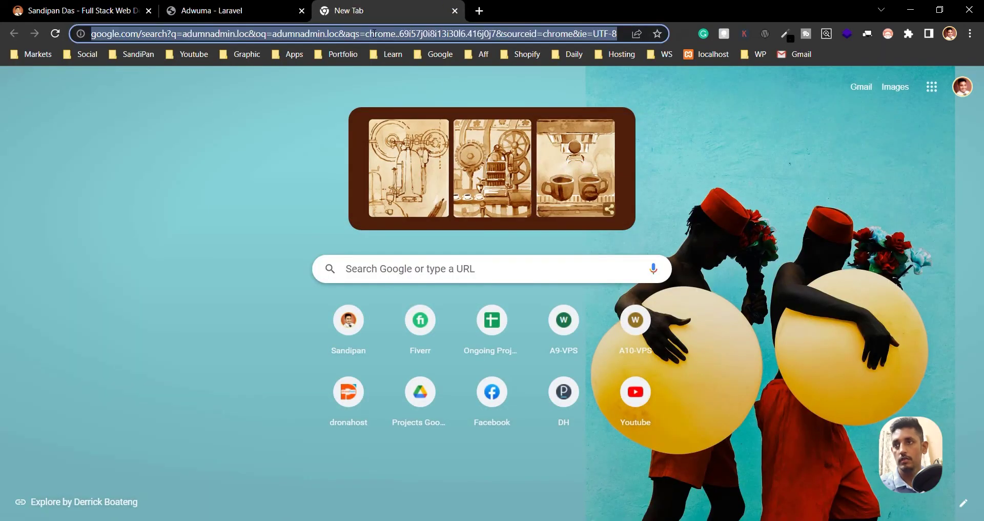
key("ctrl+f")
left_click(267, 34)
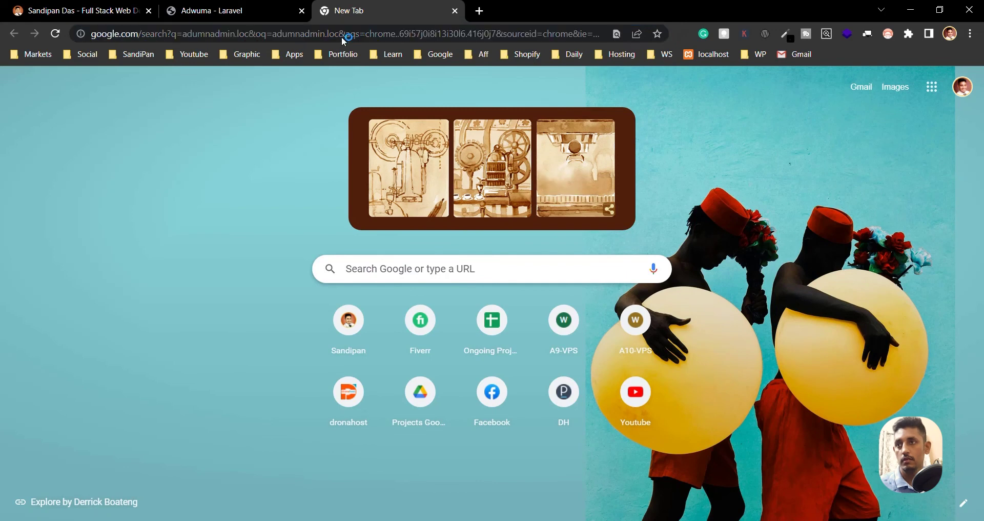
left_click(346, 35)
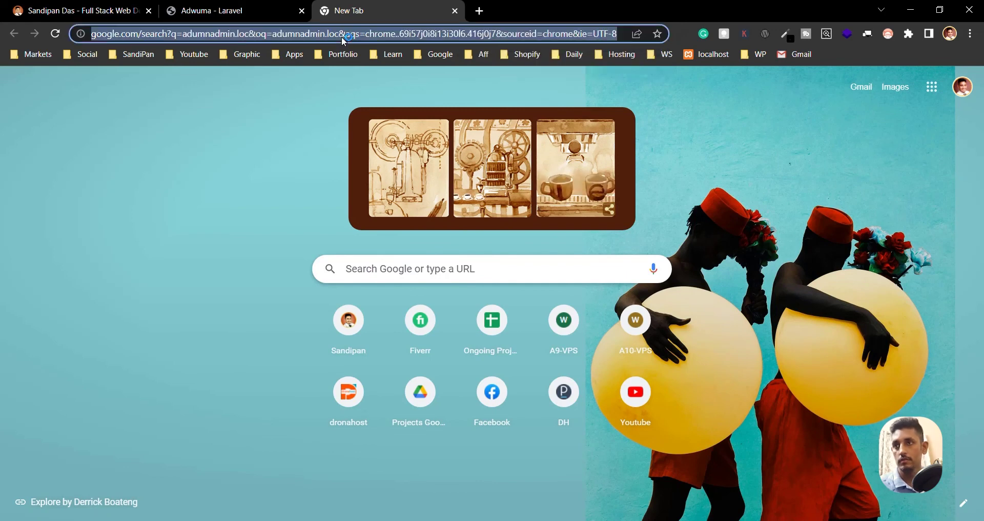
key("ctrl+v")
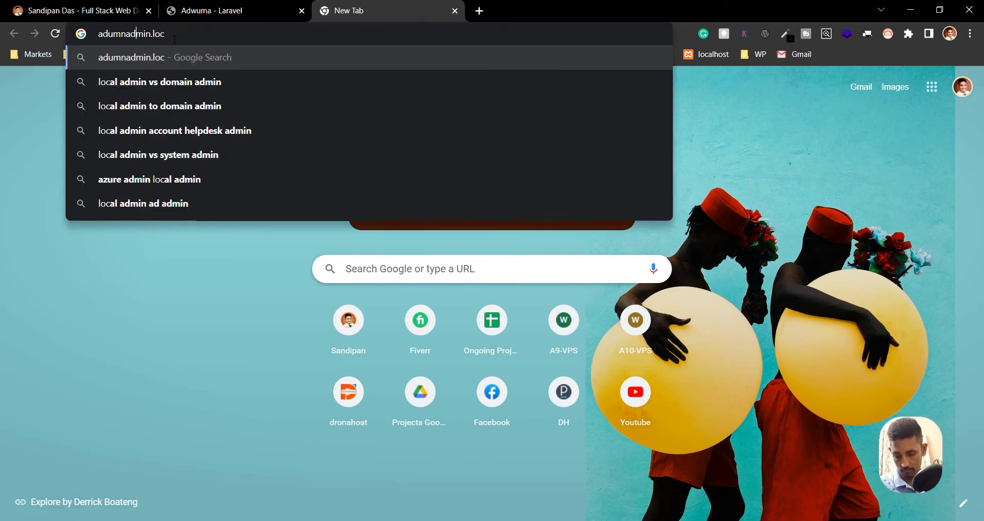
key("Home")
type("http:/")
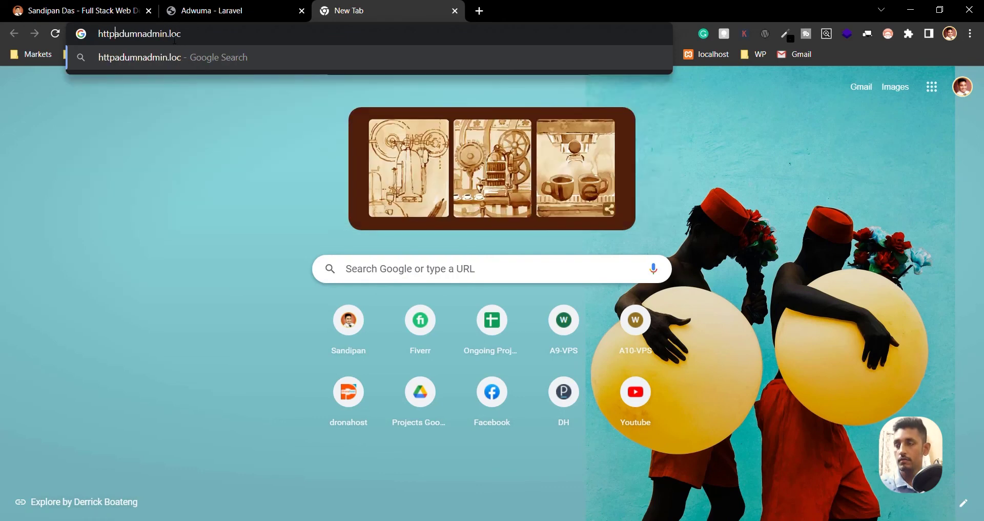
key("Return")
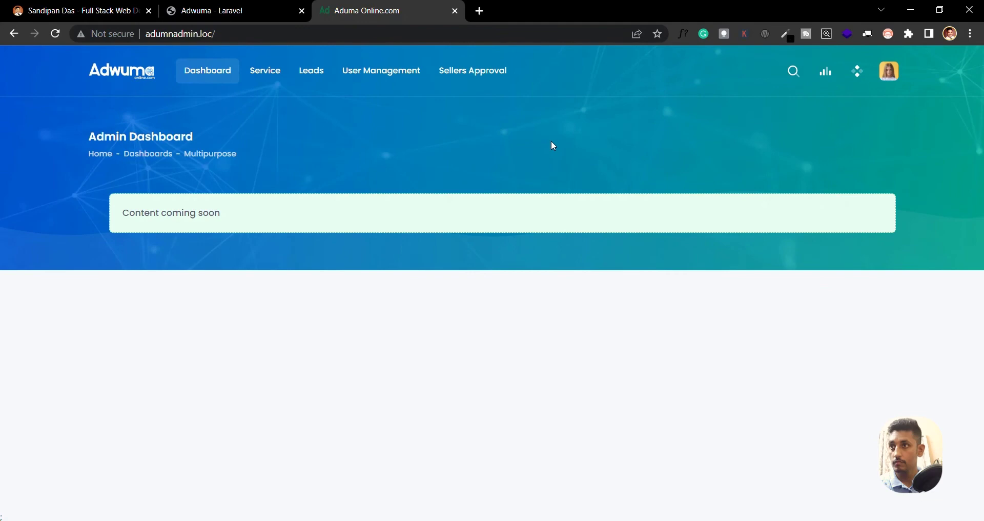
Sign out of the admin panel, check the public adwumaonline.loc tab, then return to the sign-in tab
left_click(890, 72)
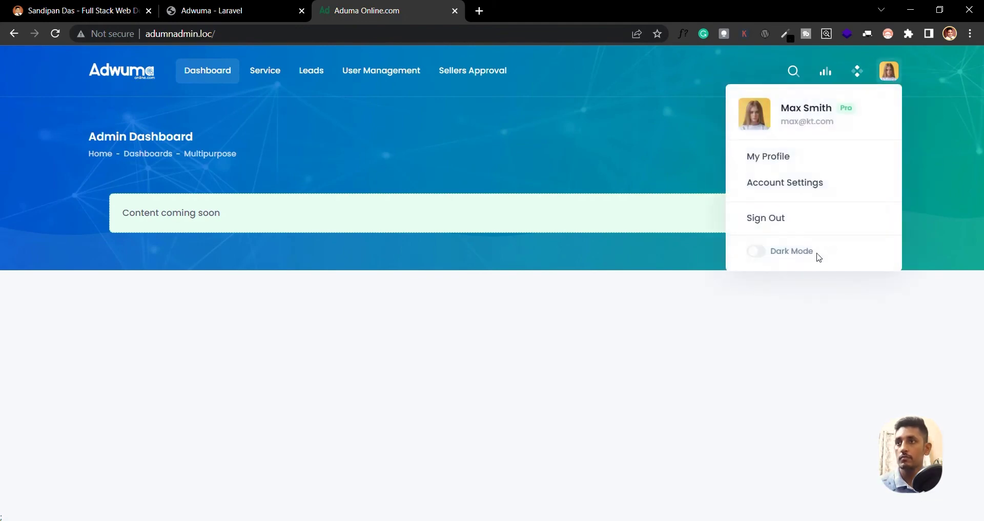
left_click(784, 227)
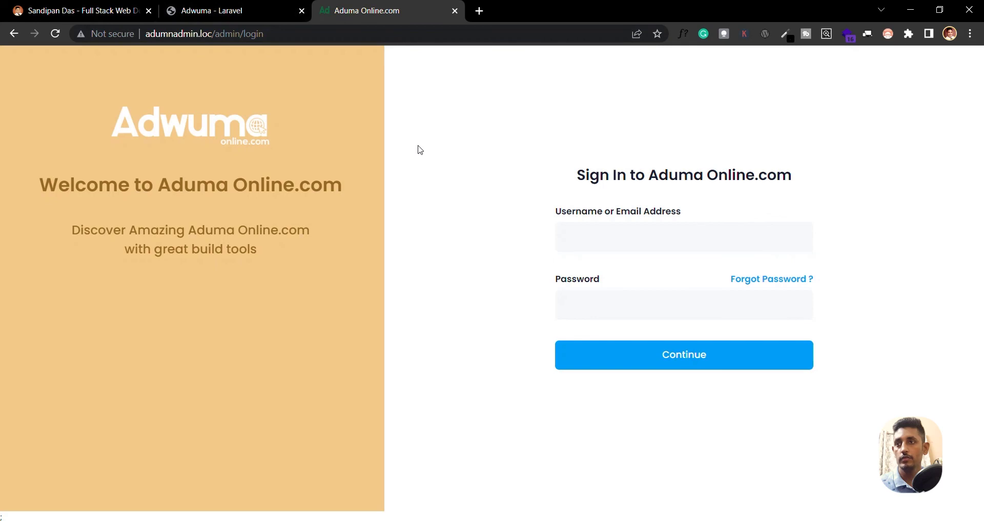
left_click(226, 11)
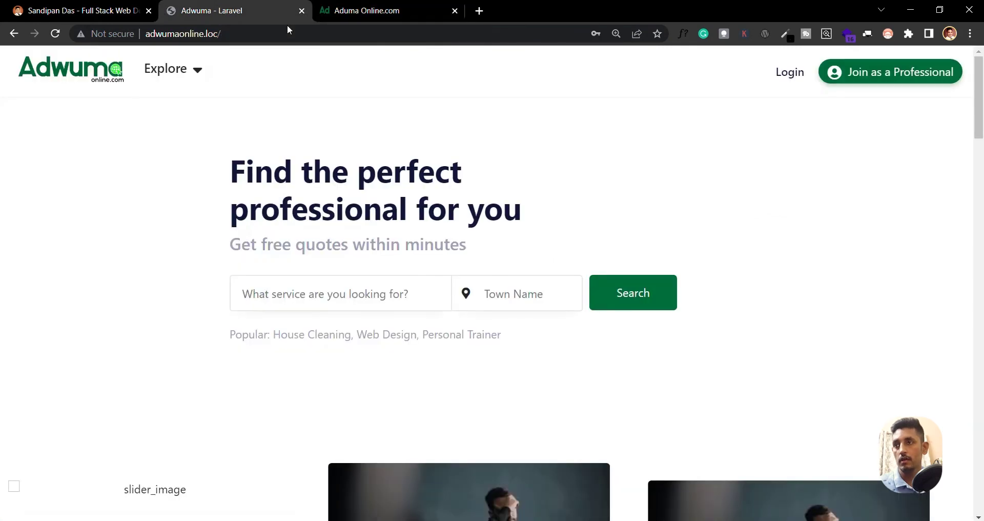
left_click(200, 34)
left_click(351, 14)
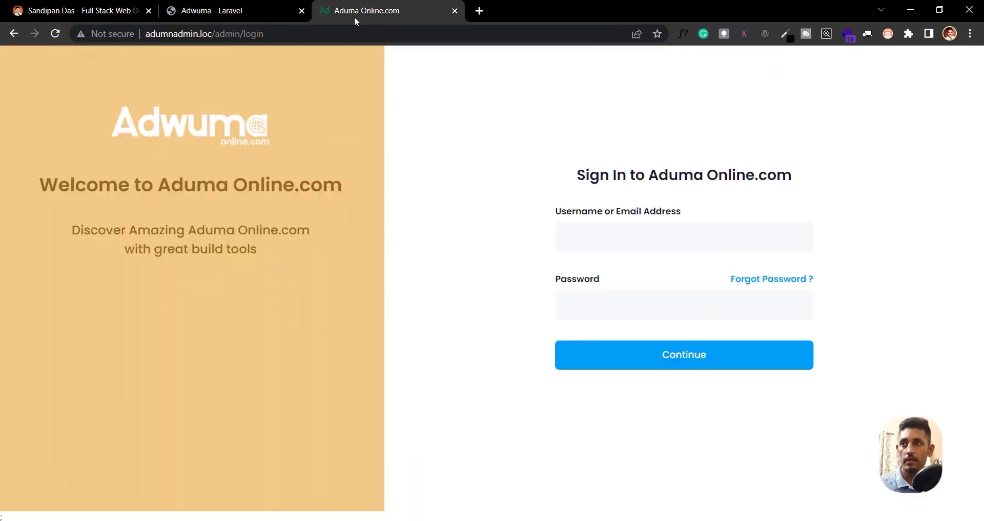